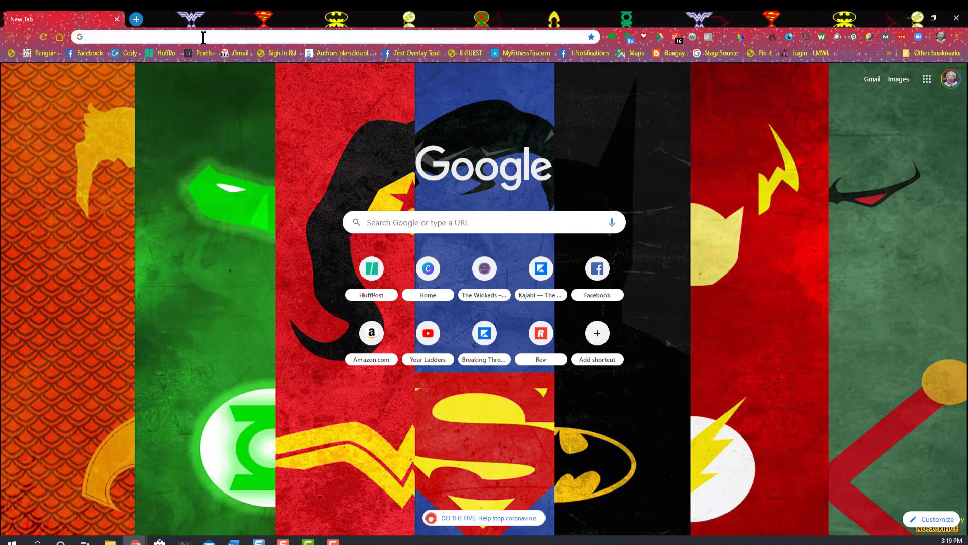
Open zoom.com and start scheduling a new meeting from the account's meetings page.
type("zoom")
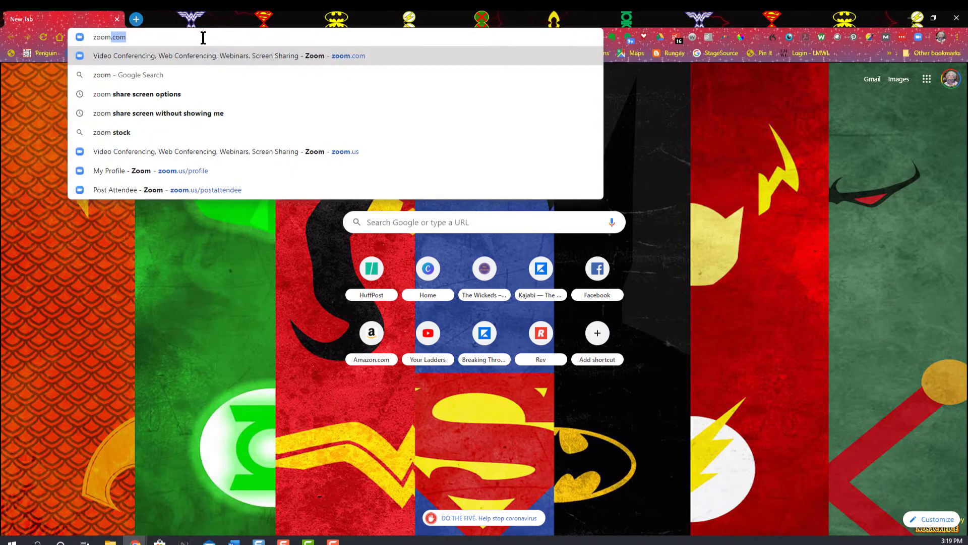
type(".com")
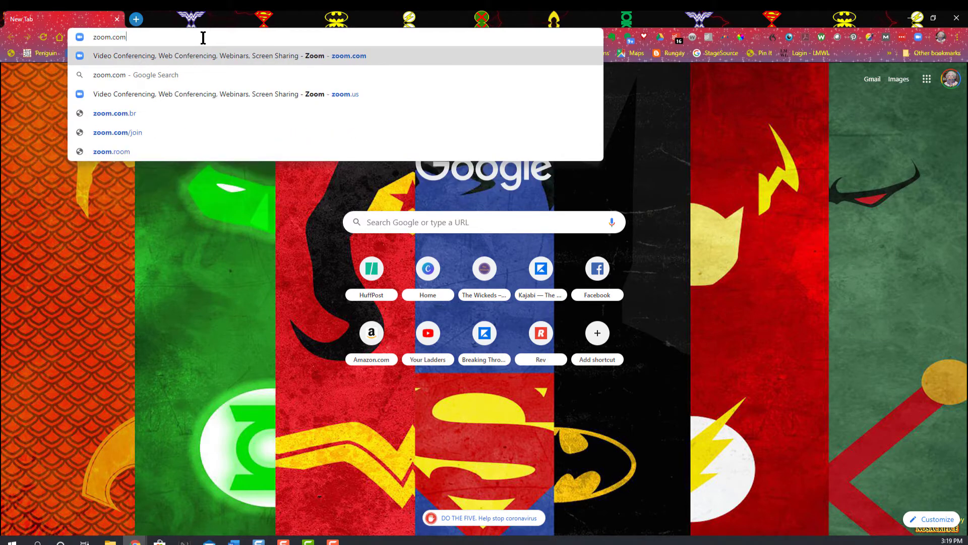
key("Return")
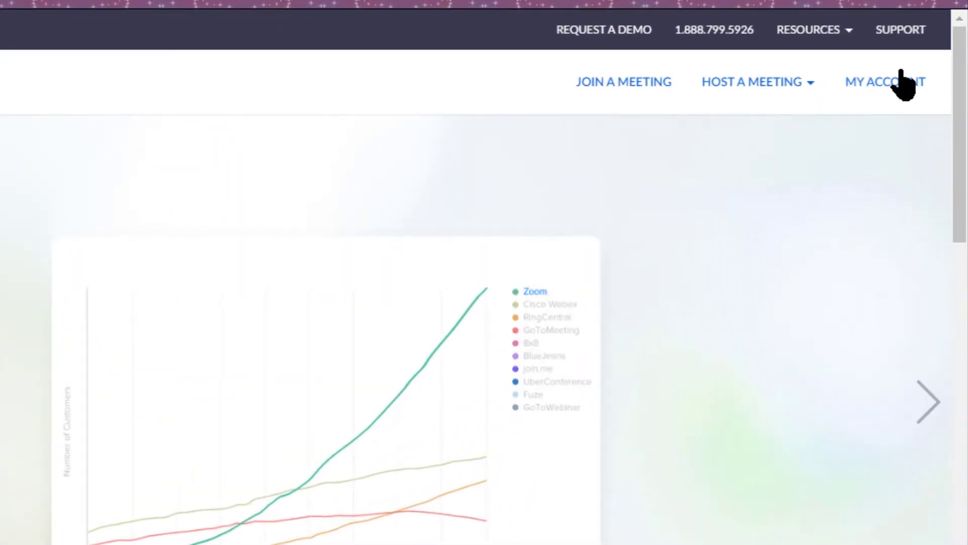
left_click(902, 83)
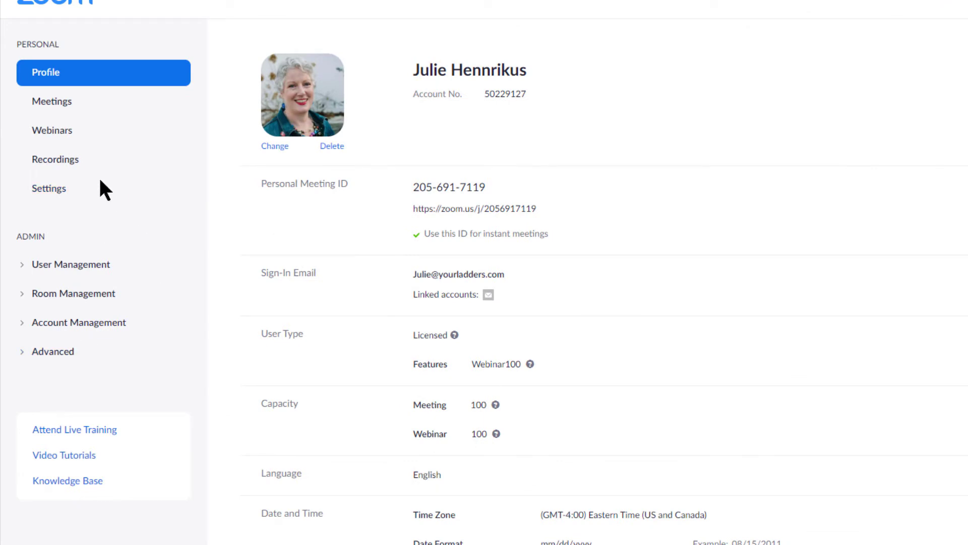
left_click(53, 103)
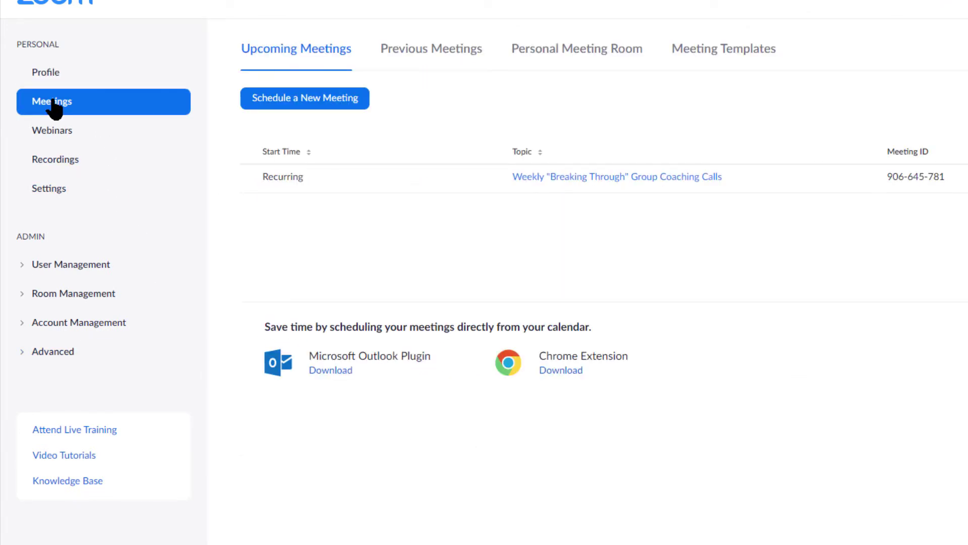
left_click(283, 98)
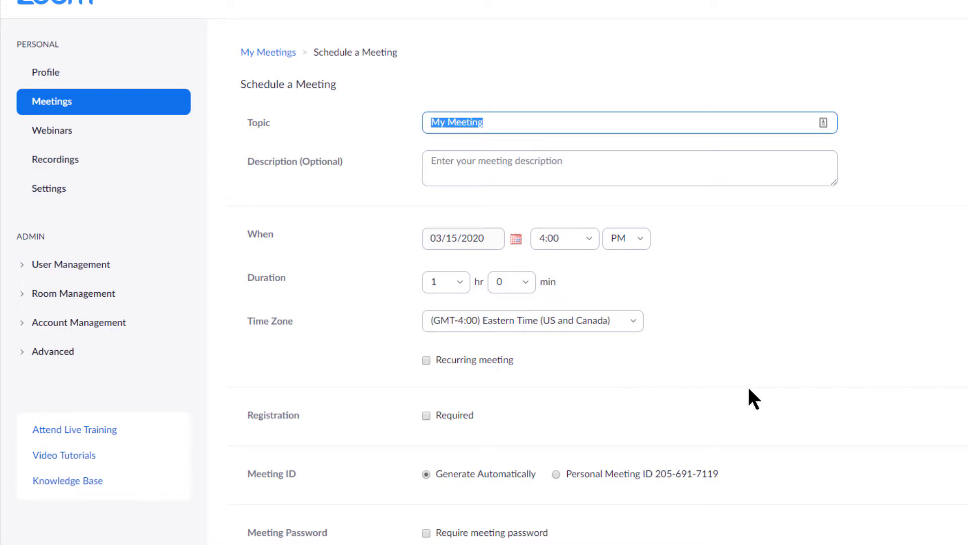
Review the new meeting form from the topic and time settings down to the meeting options.
scroll(750, 398, "down", 1)
scroll(754, 399, "down", 1)
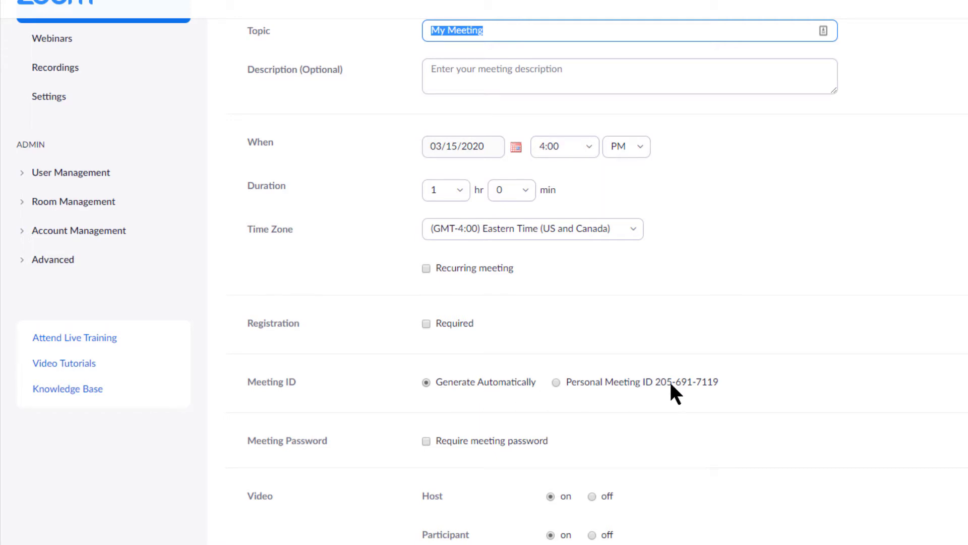
scroll(693, 414, "down", 6)
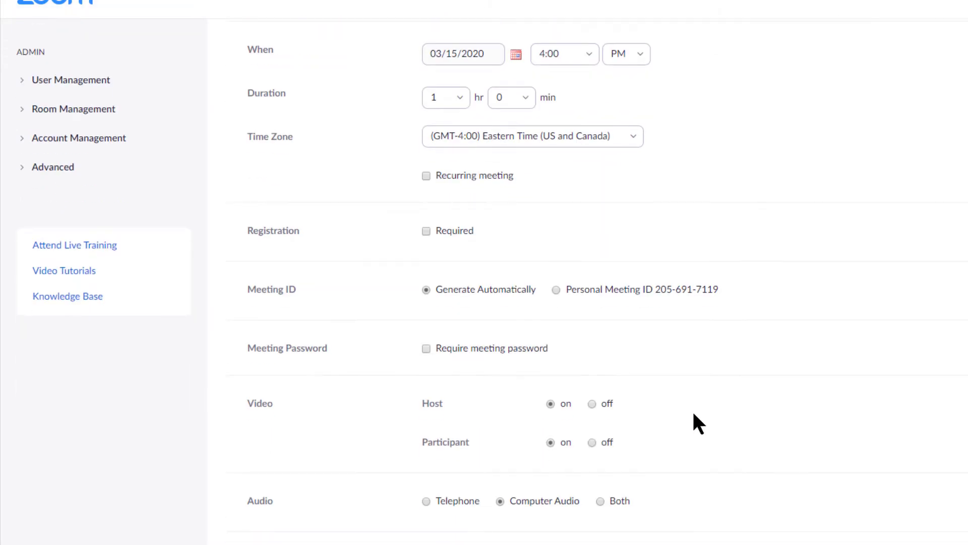
scroll(693, 414, "up", 6)
scroll(693, 414, "up", 3)
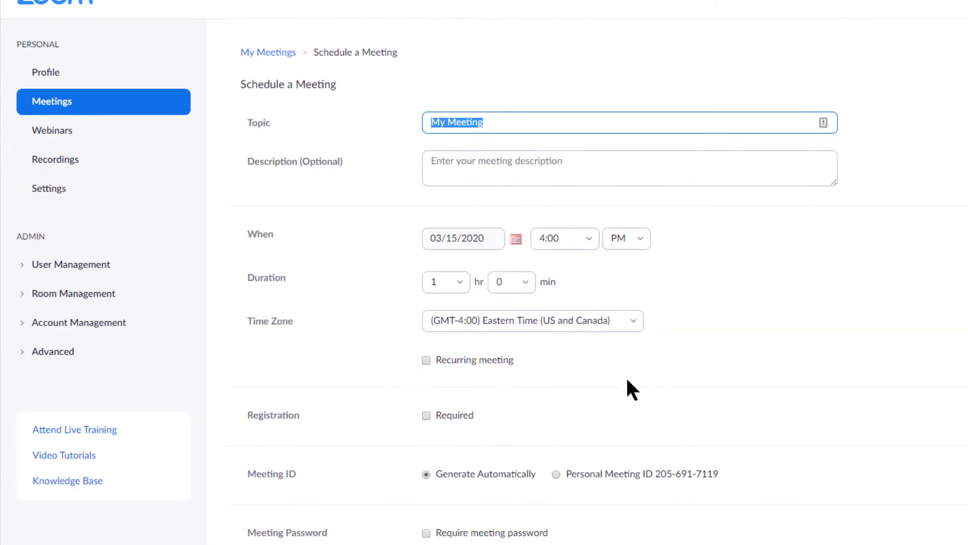
scroll(661, 333, "down", 5)
scroll(661, 332, "down", 5)
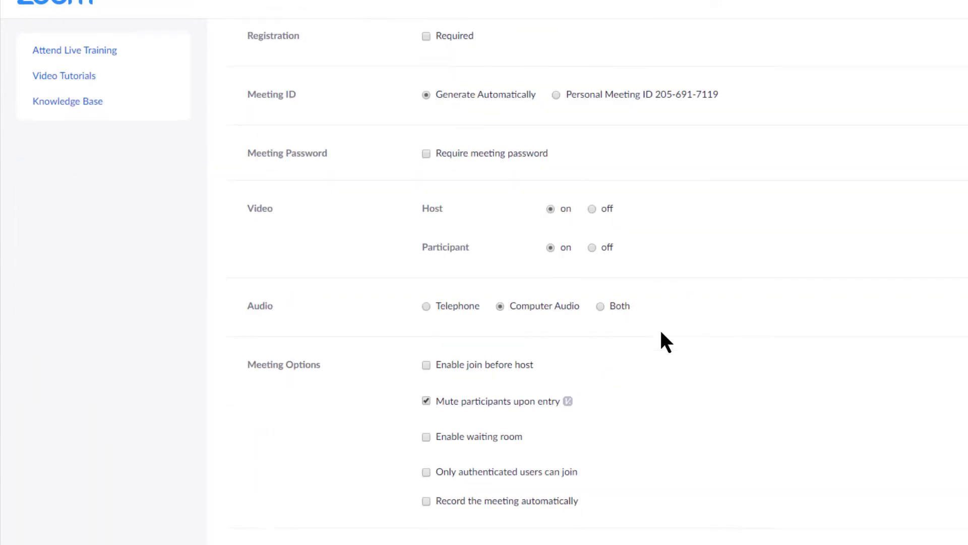
scroll(661, 328, "up", 2)
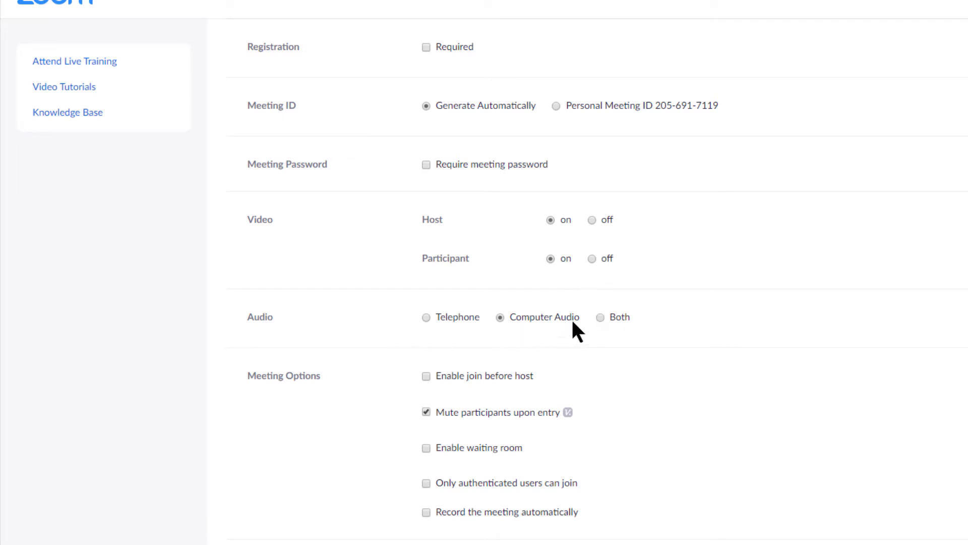
Set the meeting audio to Both, turn off muting participants upon entry, enable automatic recording on the local computer, and save the meeting.
left_click(600, 316)
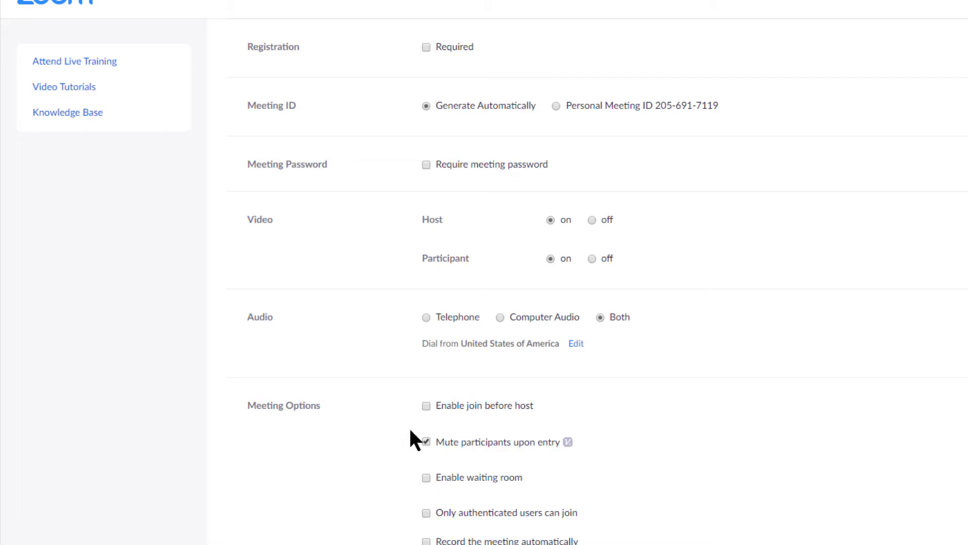
scroll(543, 428, "down", 4)
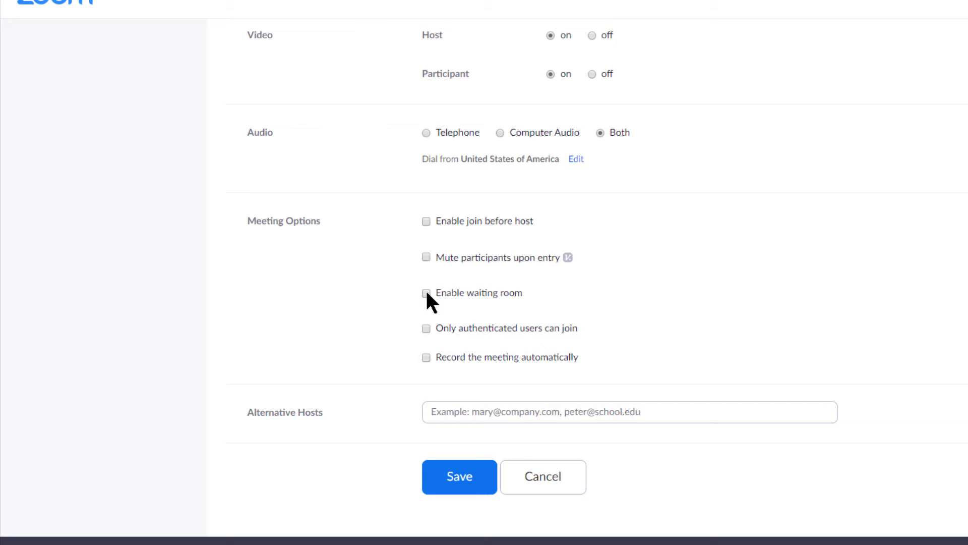
left_click(426, 358)
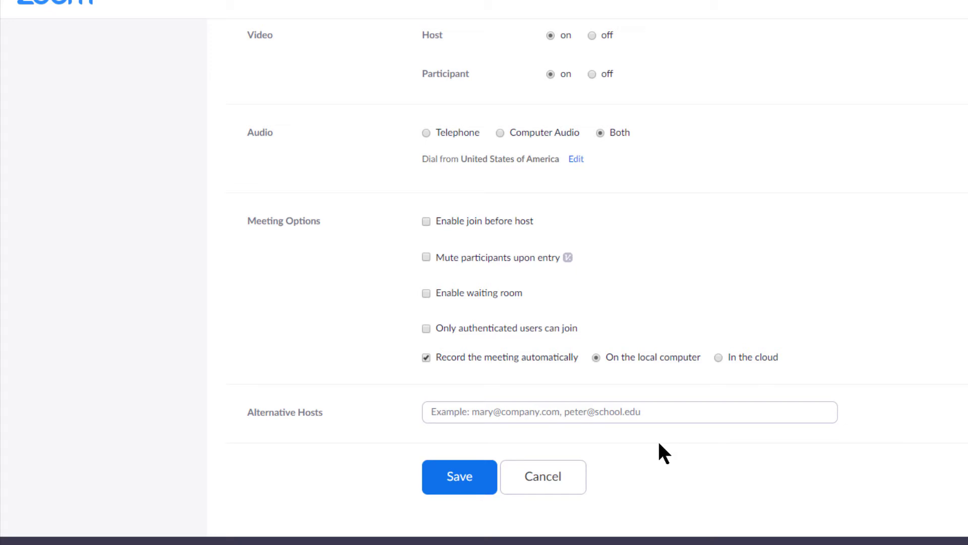
left_click(484, 484)
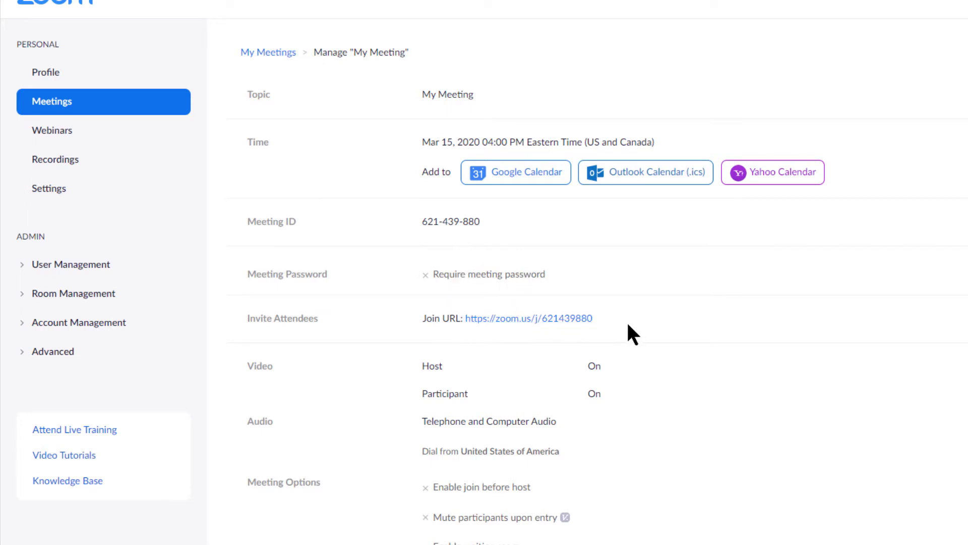
Review the saved meeting's details and read through its invitation text, closing the invitation without copying it.
scroll(590, 396, "down", 5)
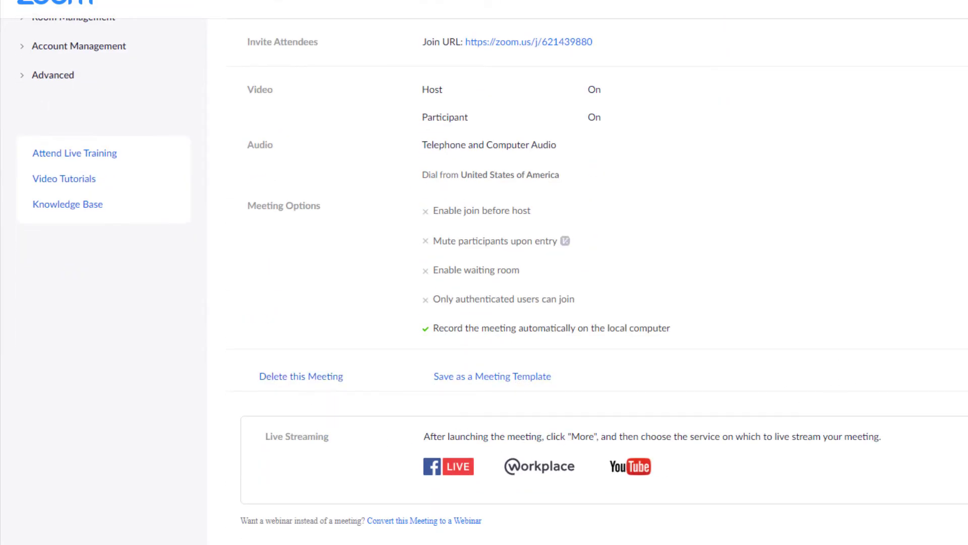
scroll(588, 283, "up", 4)
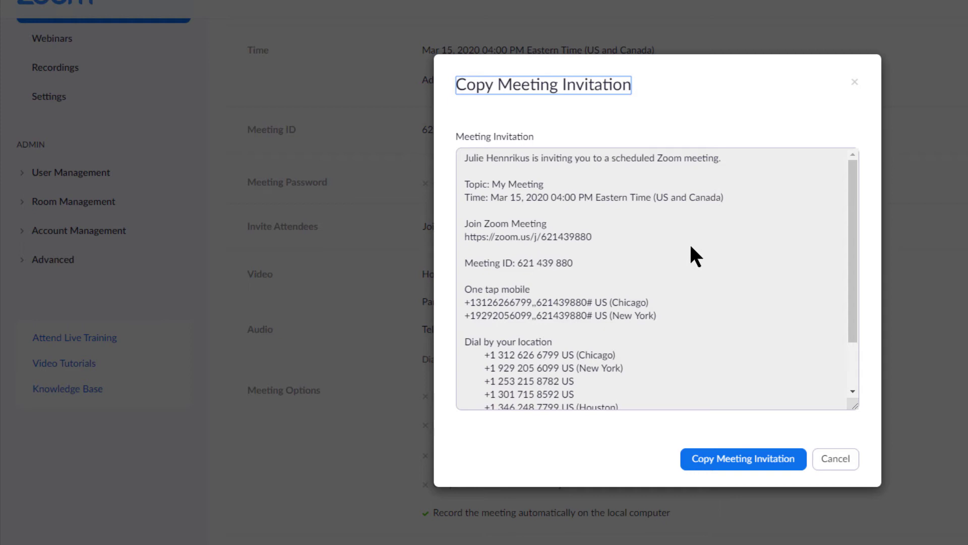
scroll(691, 247, "down", 3)
scroll(651, 246, "up", 3)
scroll(692, 302, "down", 3)
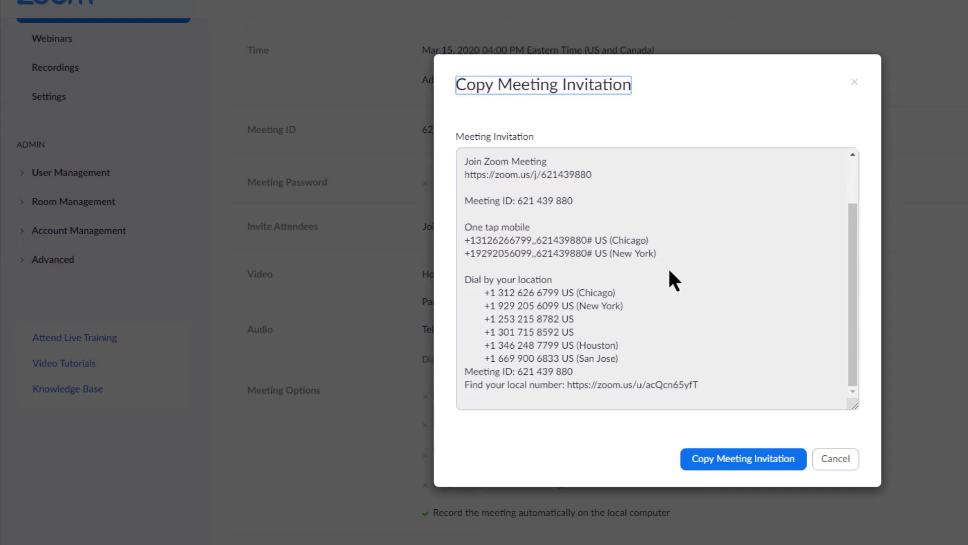
left_click(831, 470)
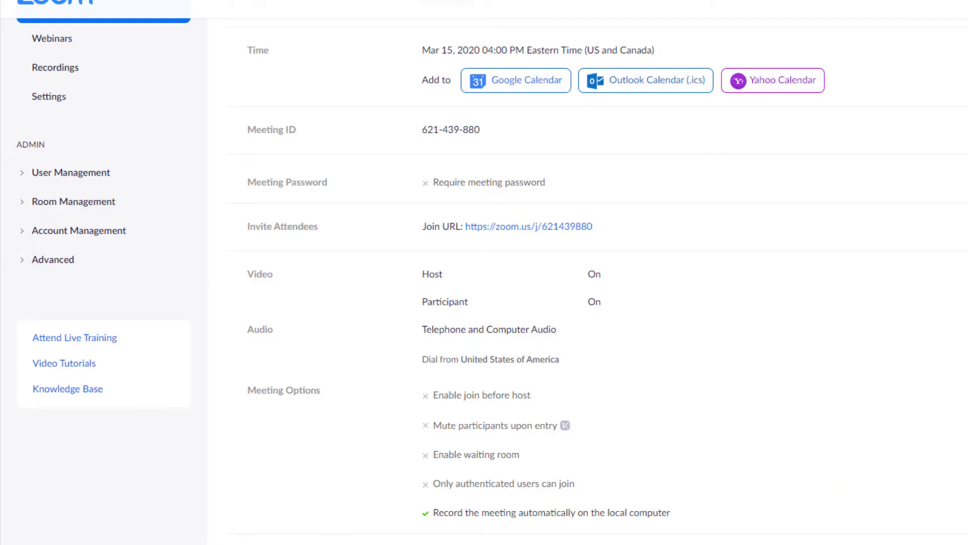
Start the scheduled meeting from its details page.
scroll(555, 282, "down", 2)
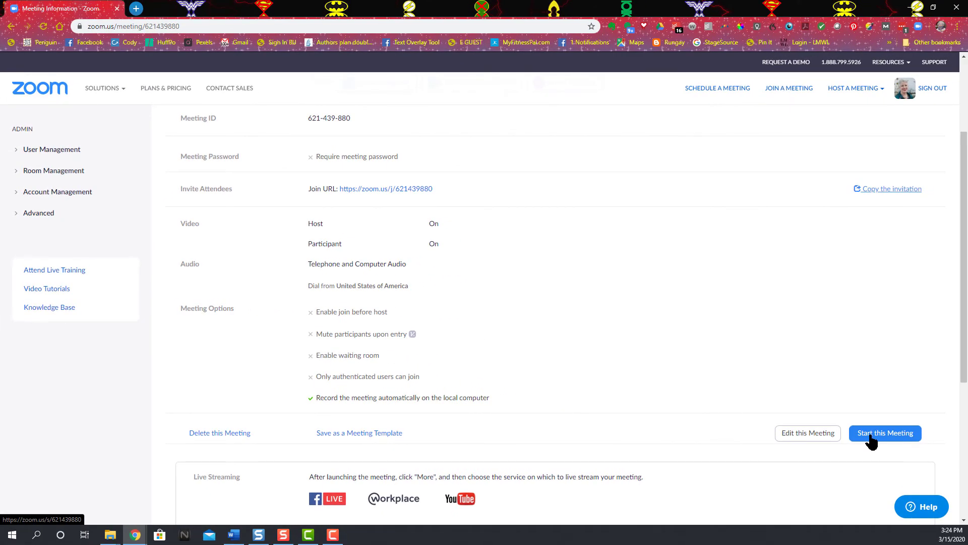
left_click(872, 439)
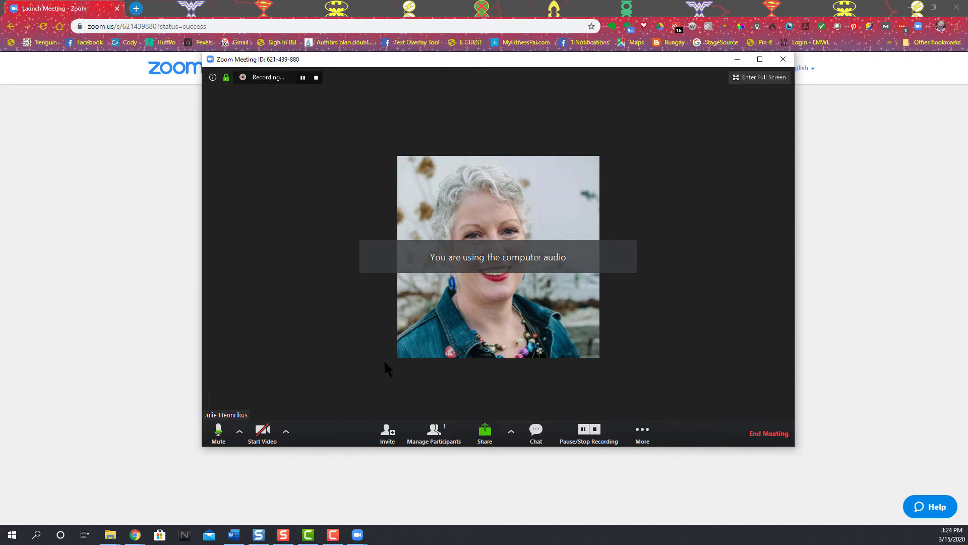
Choose HD Pro Webcam C920 and then HD User Facing from the meeting's available cameras.
left_click(286, 431)
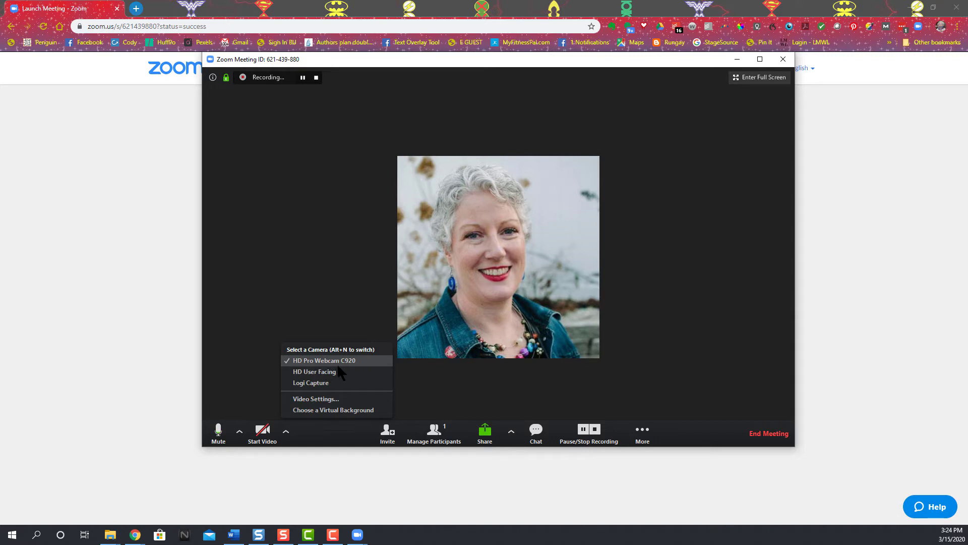
left_click(337, 361)
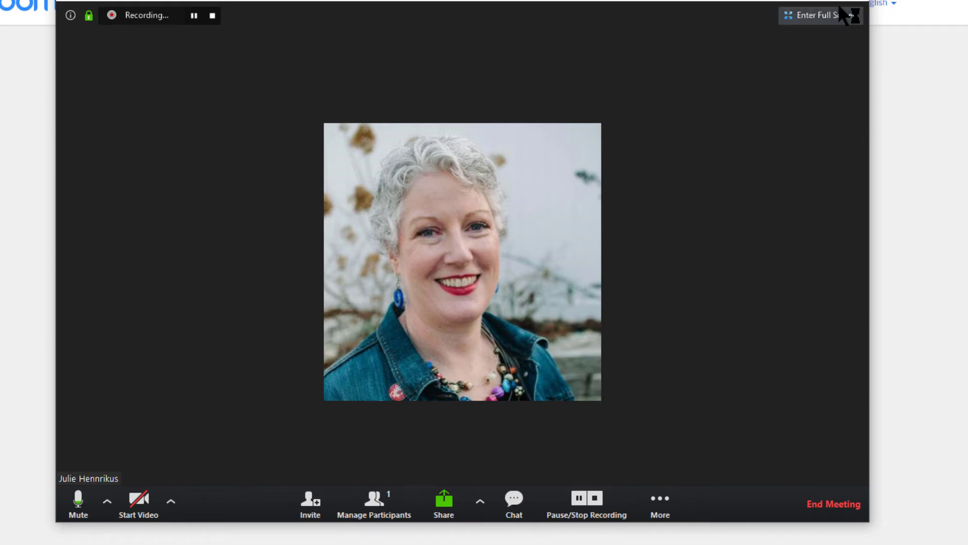
left_click(171, 501)
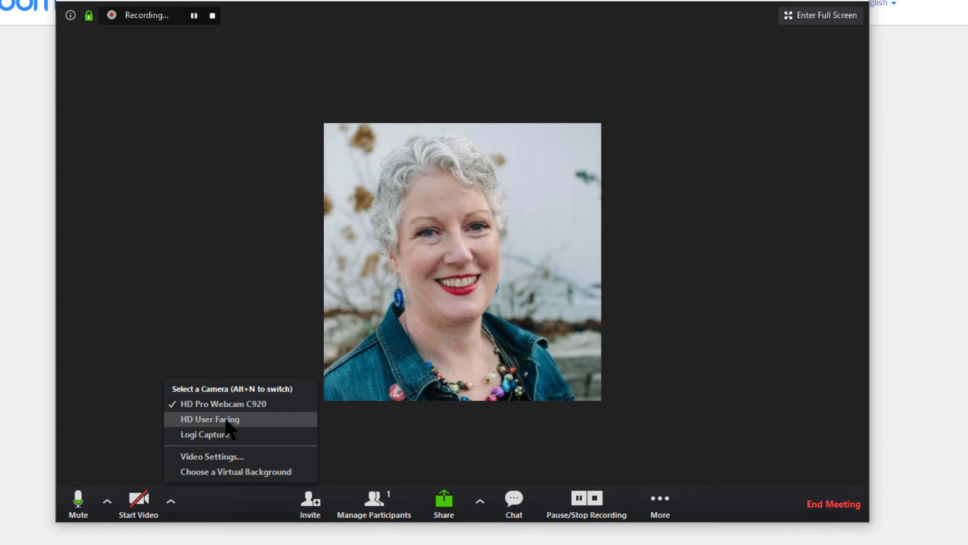
left_click(221, 404)
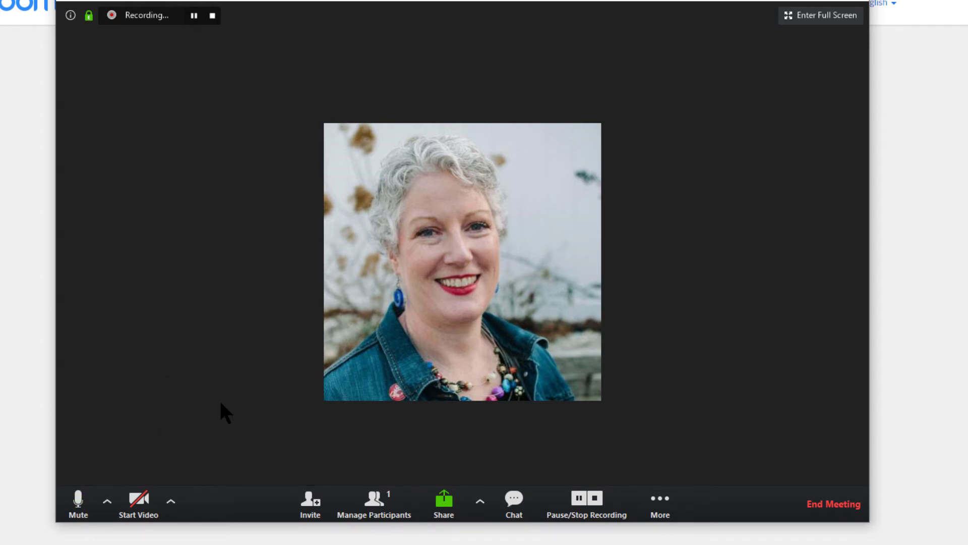
left_click(171, 501)
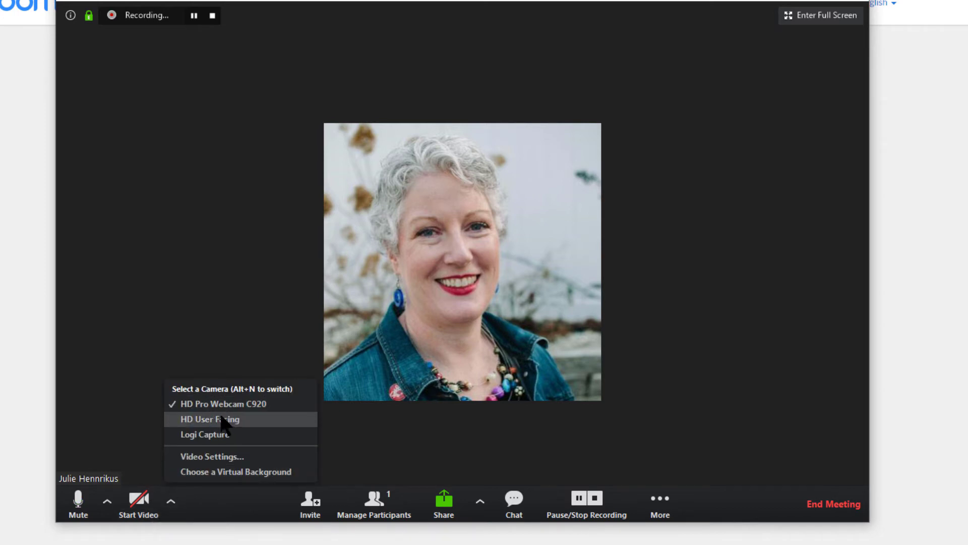
left_click(224, 419)
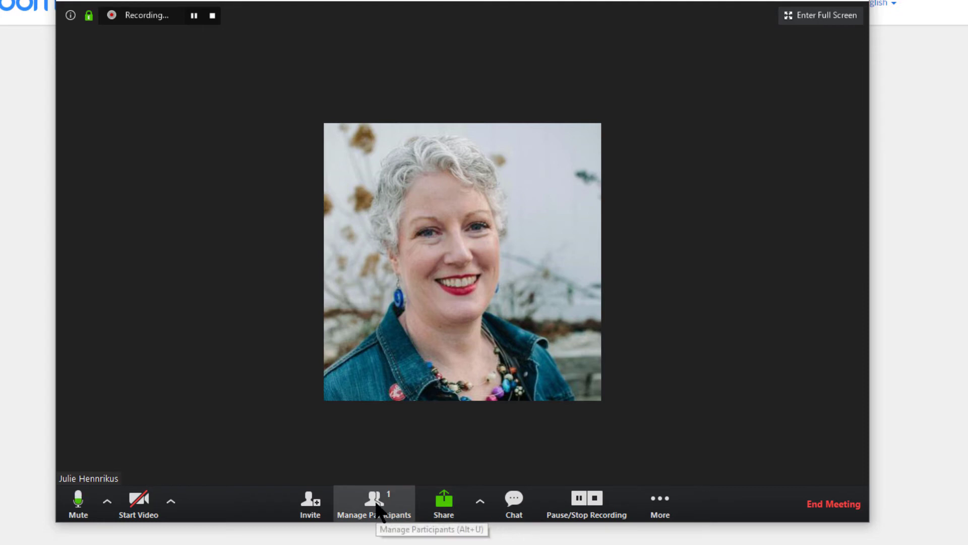
Open the meeting's group chat and share Screen 2 with the participants.
left_click(514, 502)
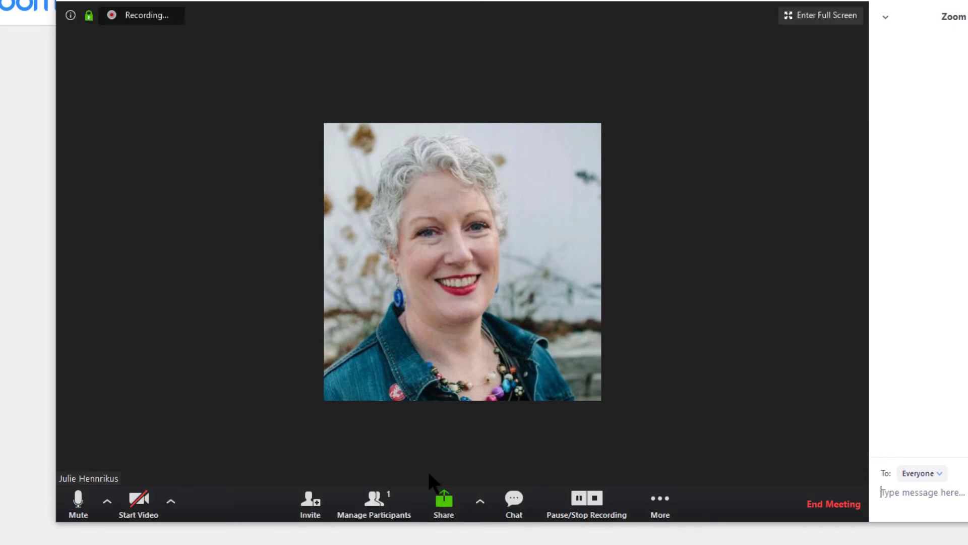
left_click(438, 496)
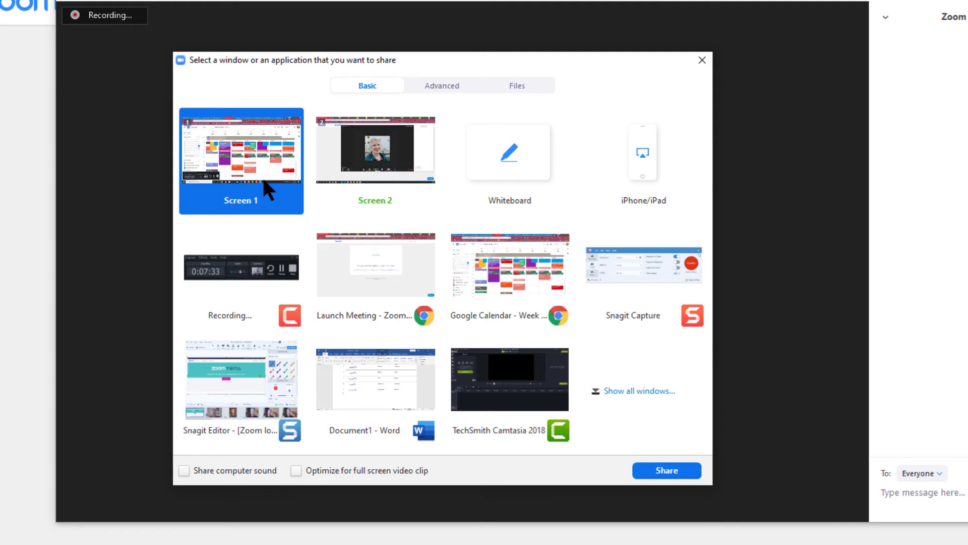
left_click(351, 164)
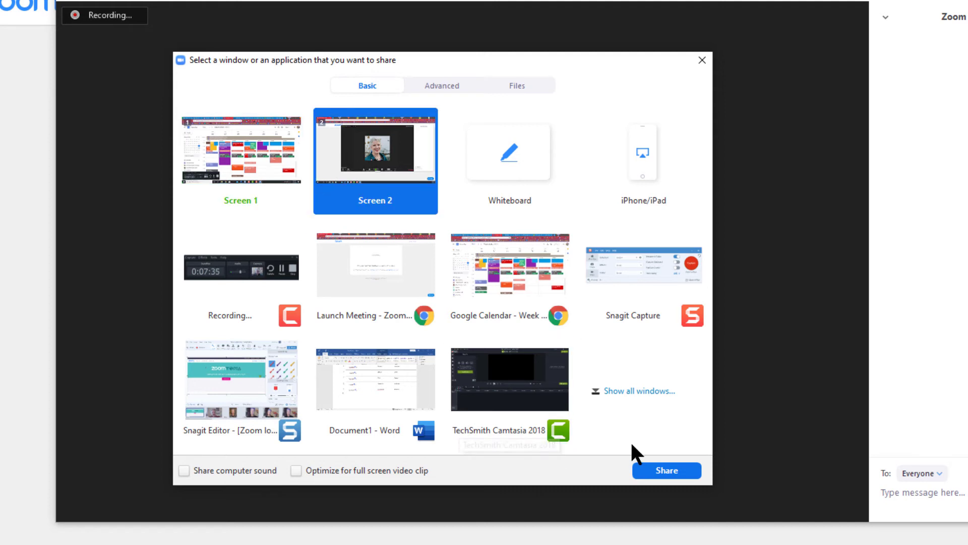
left_click(673, 471)
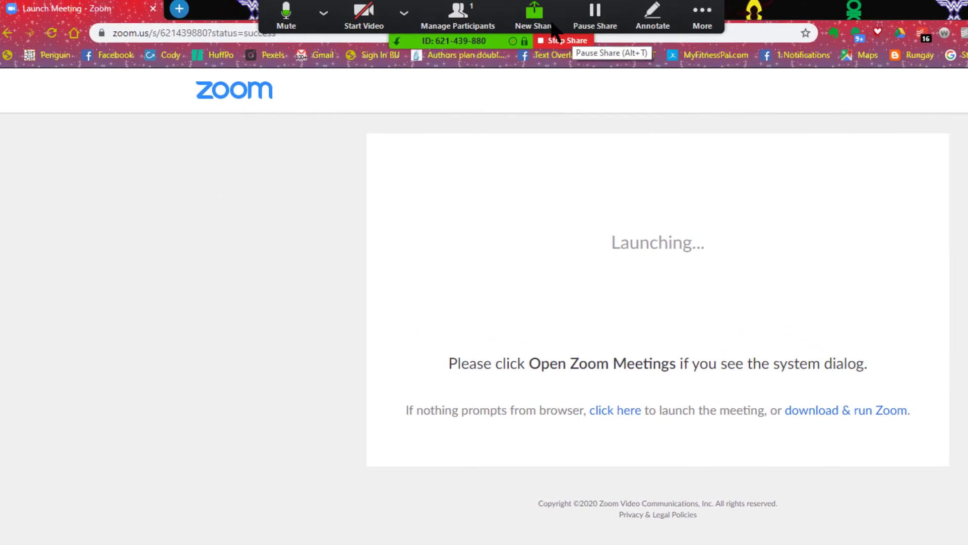
Stop the screen share and end the meeting for all participants.
left_click(711, 17)
key("Escape")
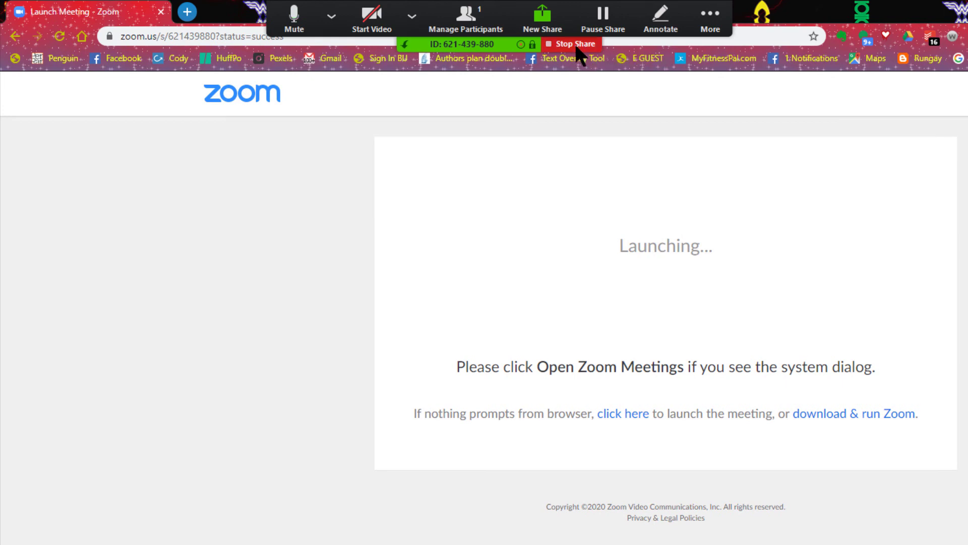
left_click(575, 44)
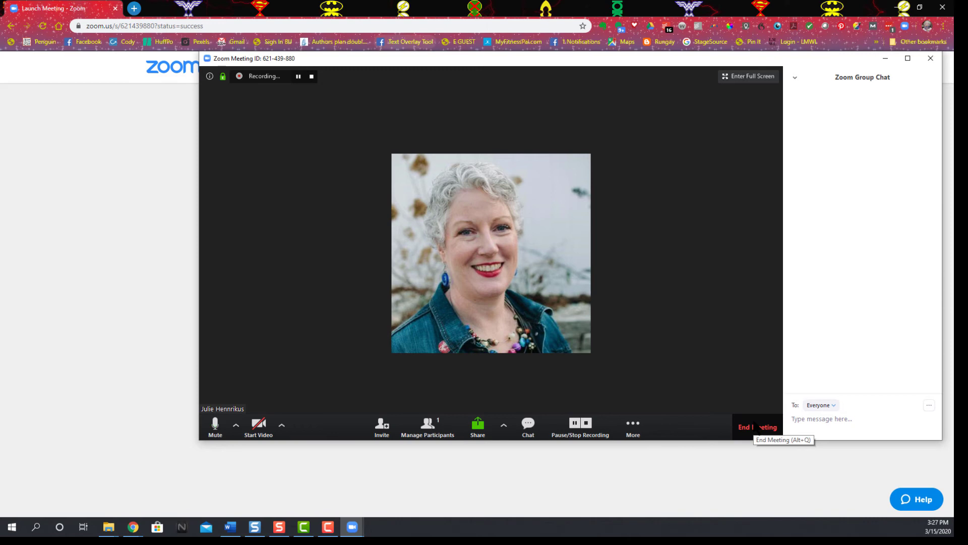
left_click(754, 423)
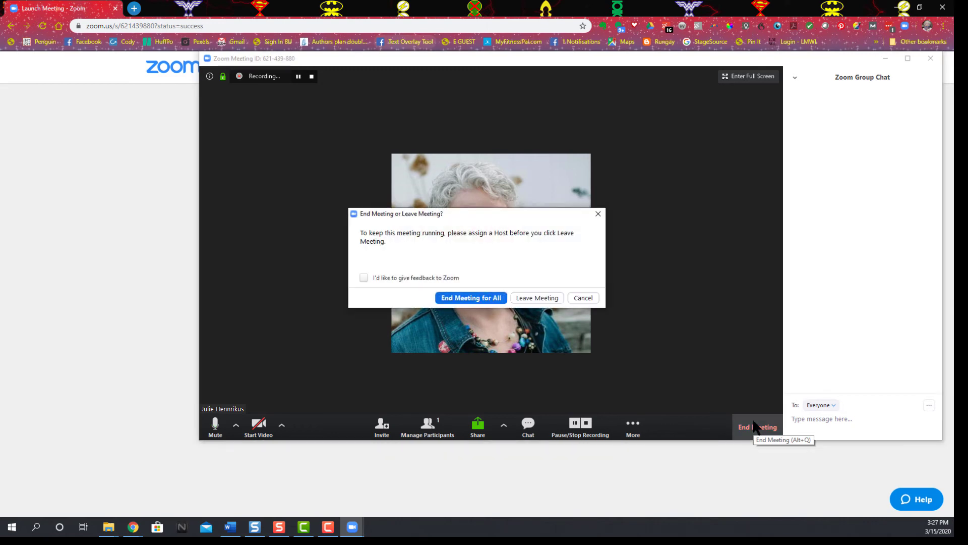
left_click(481, 299)
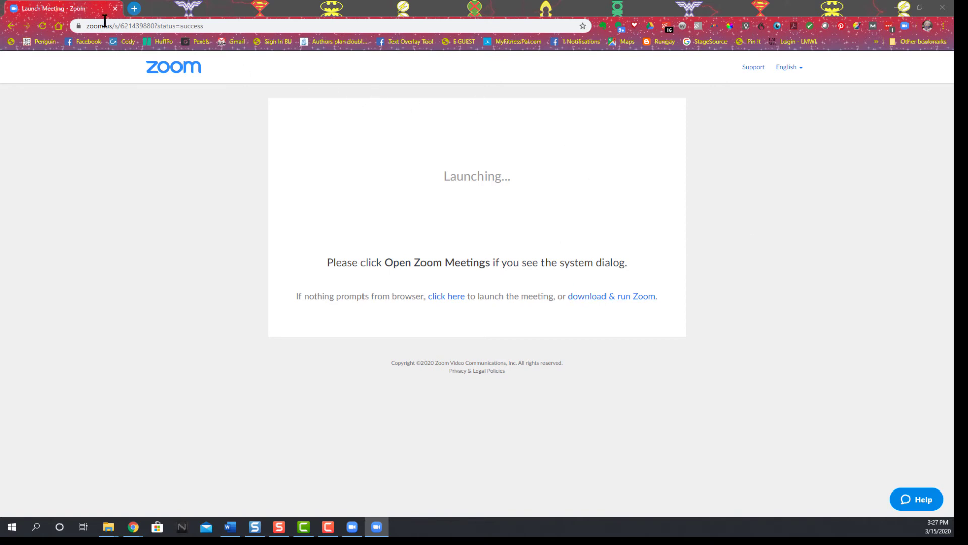
Load zoom.com in the browser in place of the meeting launch page.
left_click(135, 25)
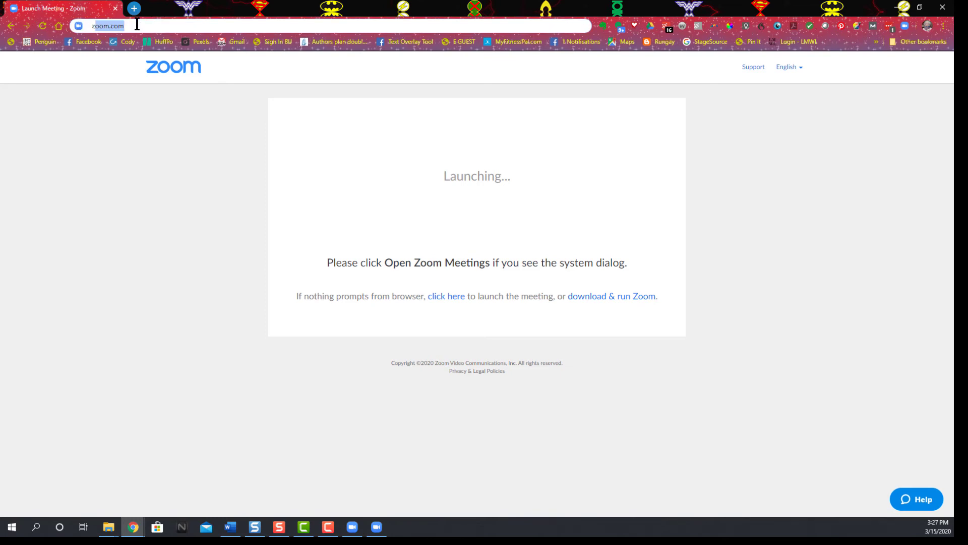
type("z")
key("BackSpace")
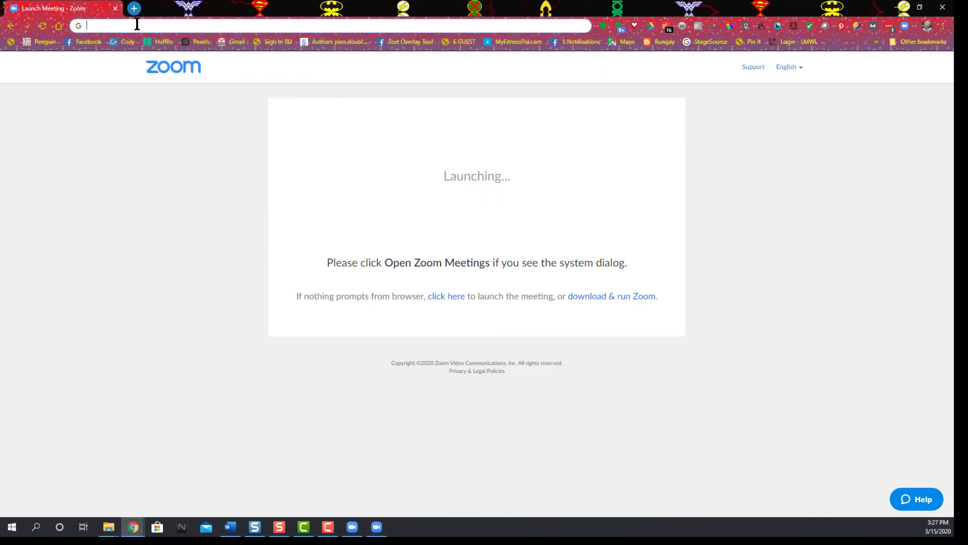
type("zoom.com")
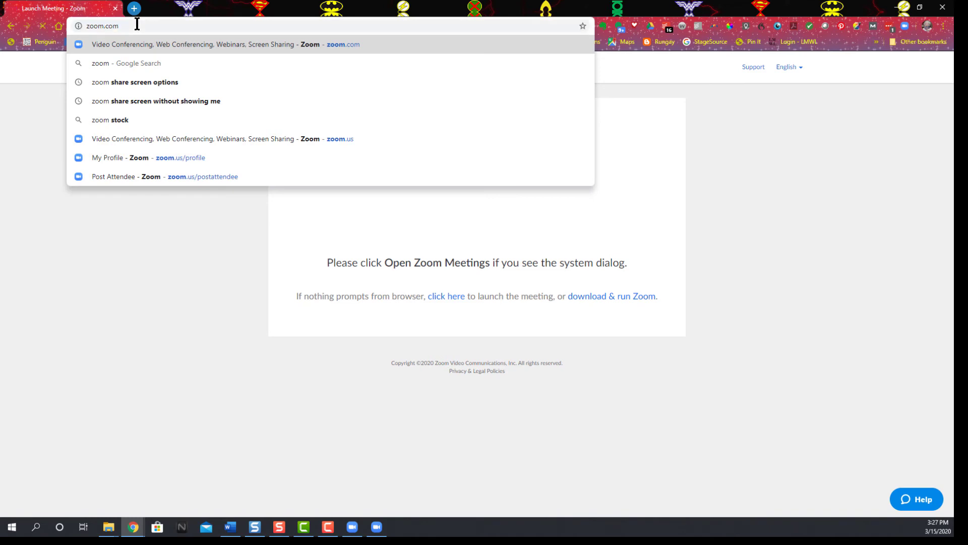
key("Return")
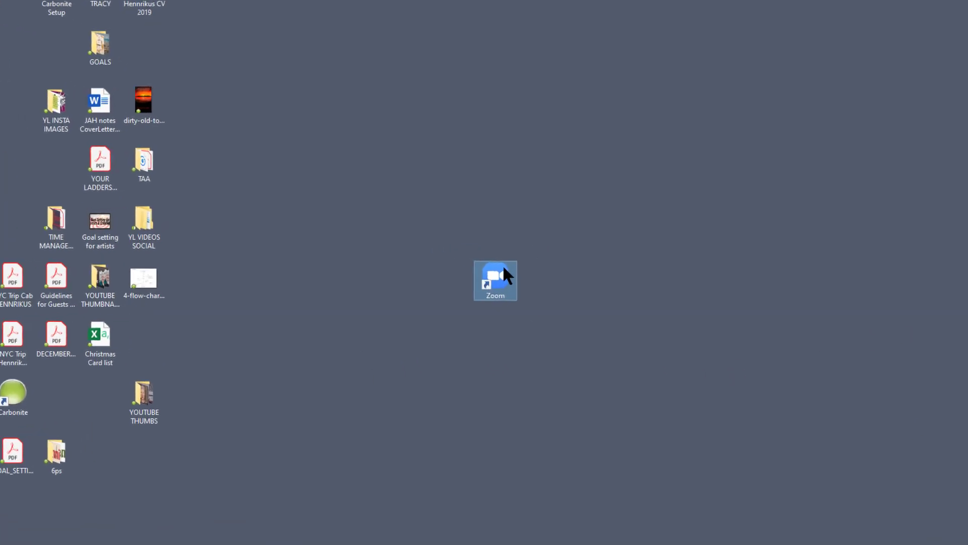
Launch the Zoom desktop client, view its Join a Meeting dialog, and cancel without joining.
double_click(465, 306)
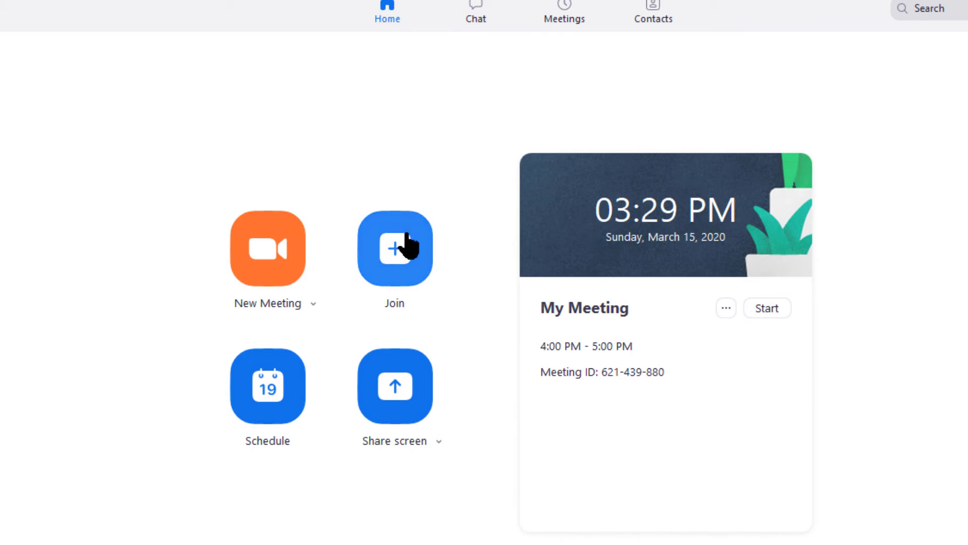
left_click(382, 246)
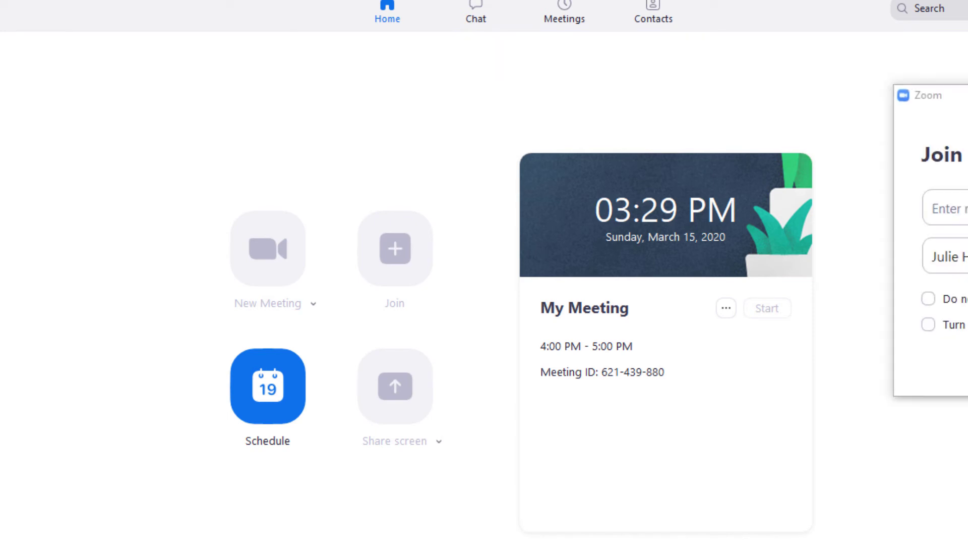
left_click_drag(967, 96, 370, 76)
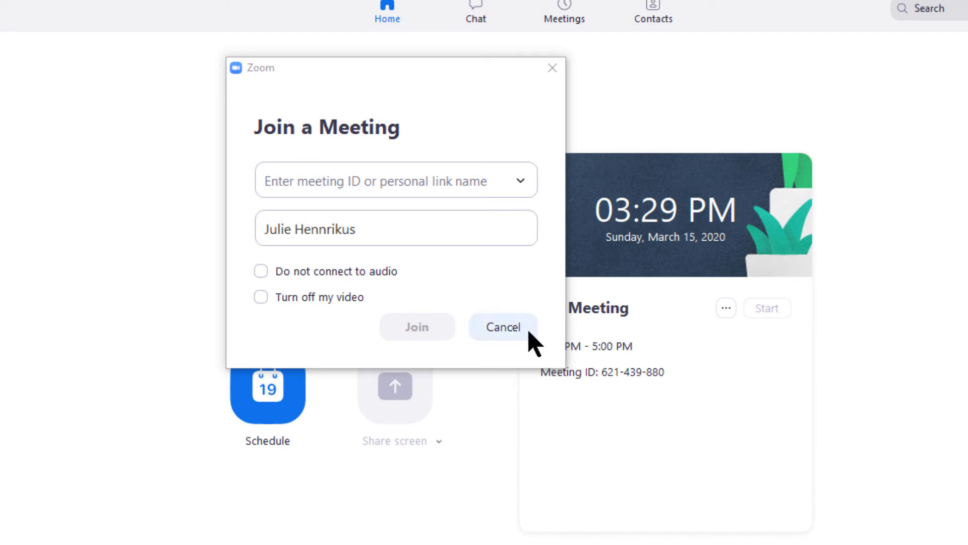
left_click(516, 335)
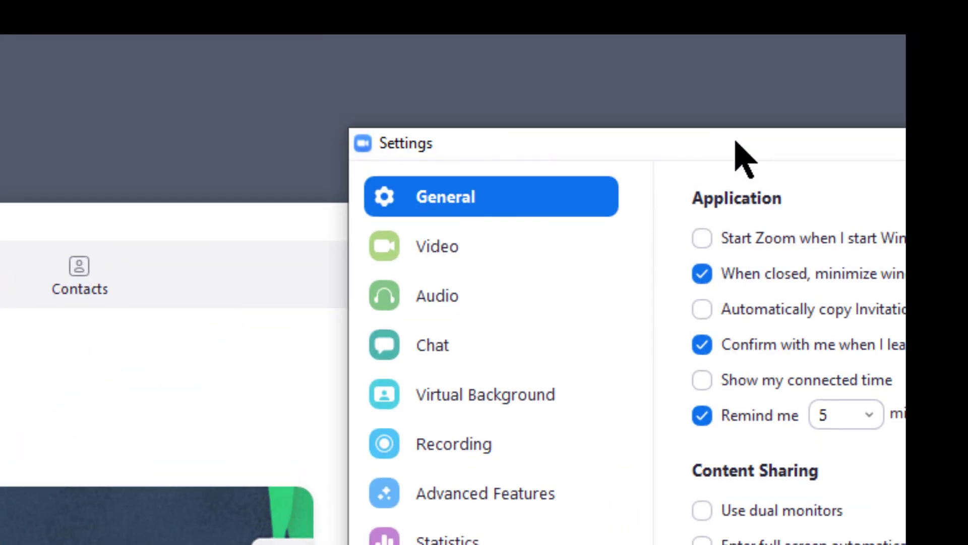
In the client's video settings, try HD Pro Webcam C920 as the camera and switch back to HD User Facing.
left_click_drag(735, 140, 0, 237)
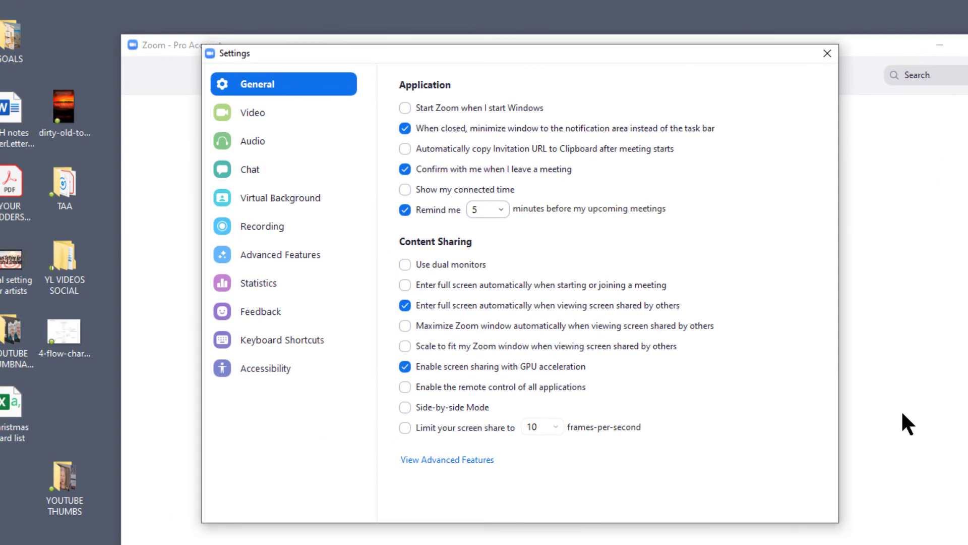
left_click(245, 115)
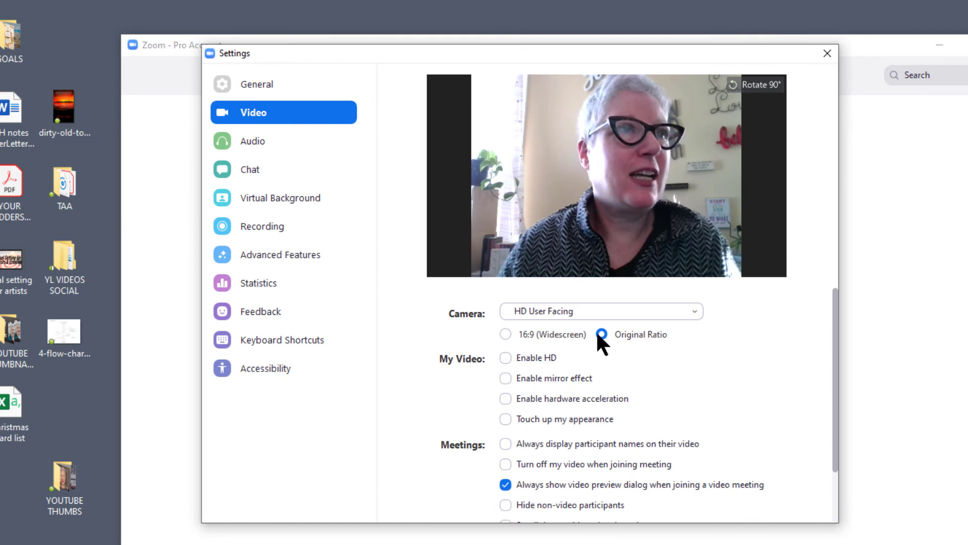
left_click(629, 317)
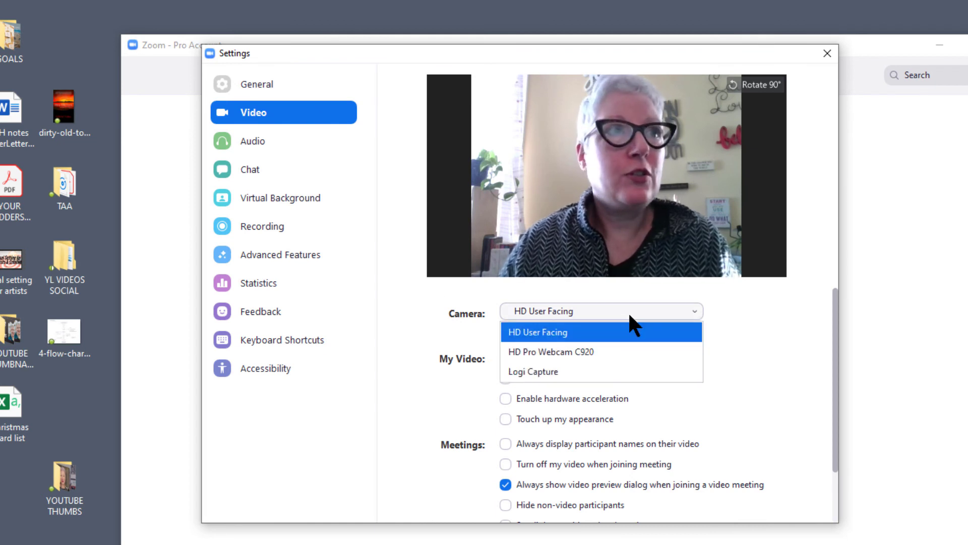
left_click(617, 352)
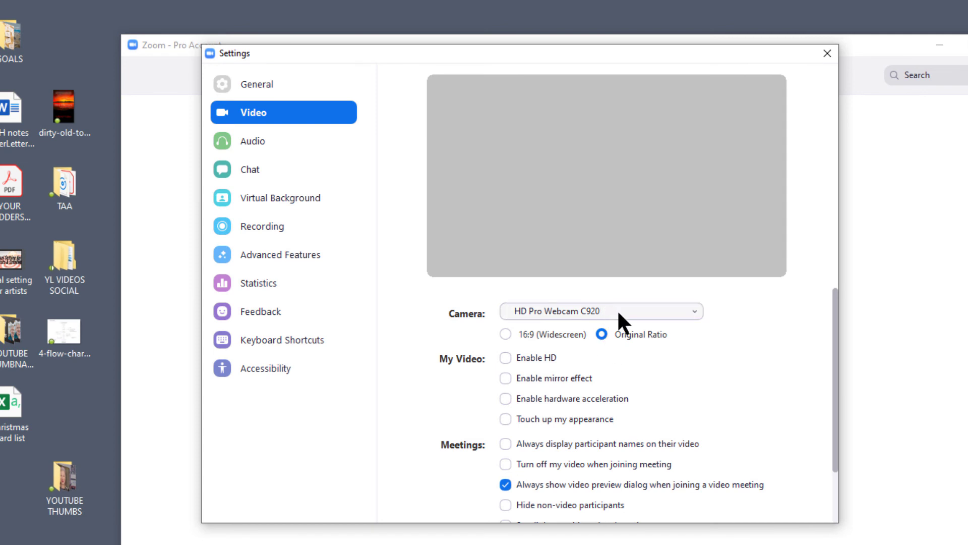
left_click(619, 308)
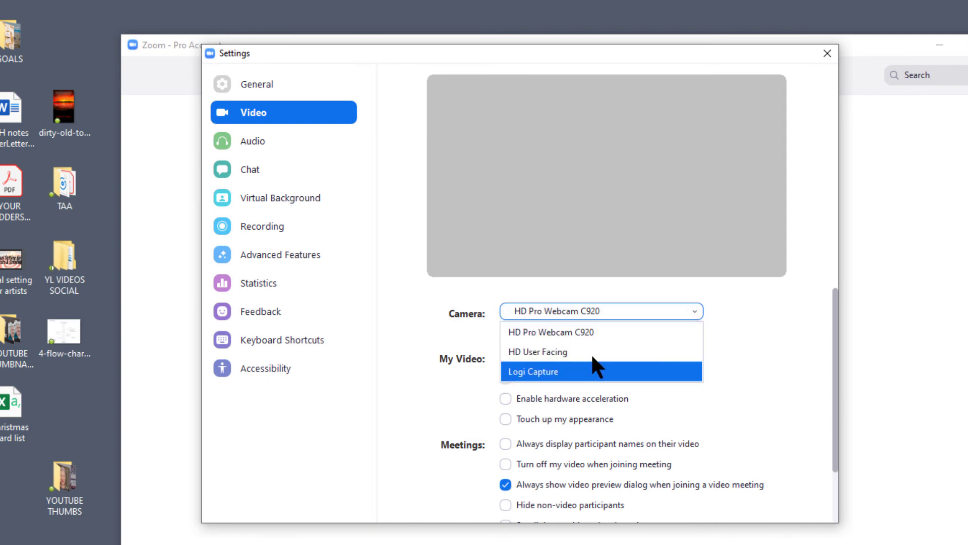
key("Escape")
key("Up")
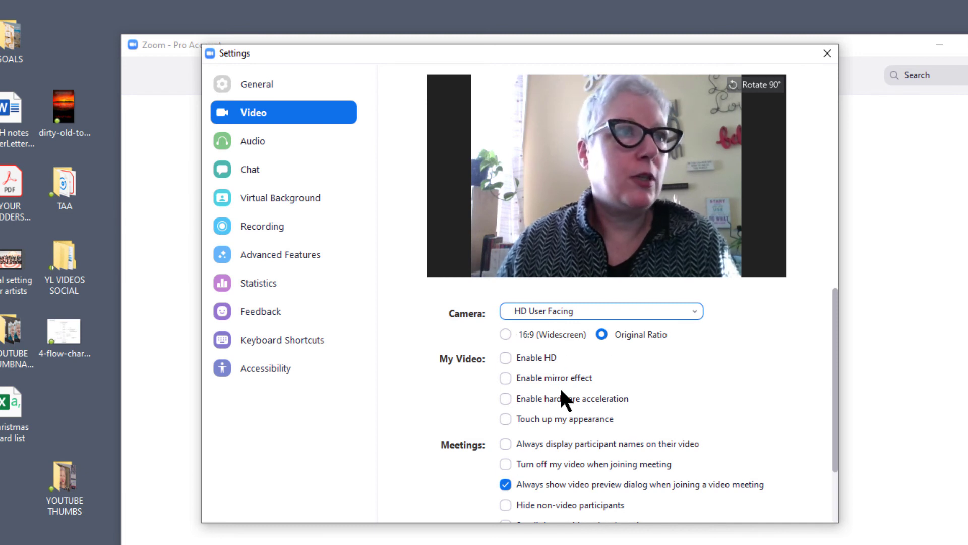
Try the Touch up my appearance option, leave it off, and look through the remaining video meeting options.
left_click(568, 419)
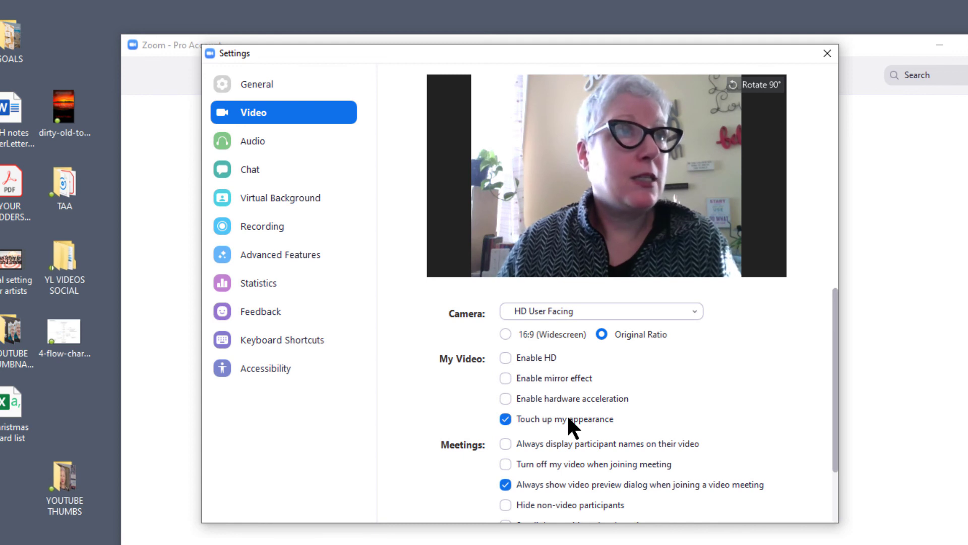
left_click(569, 419)
left_click(569, 419)
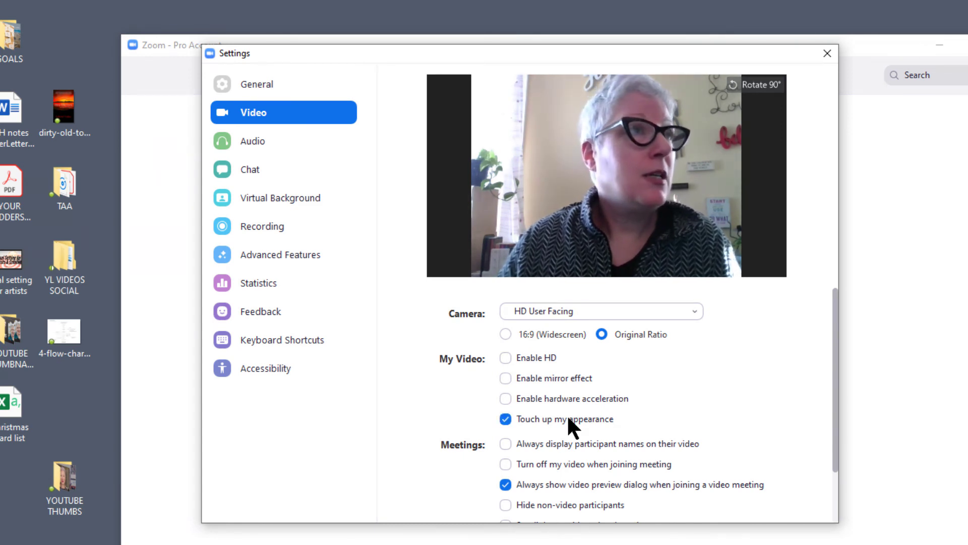
left_click(568, 418)
scroll(634, 452, "down", 2)
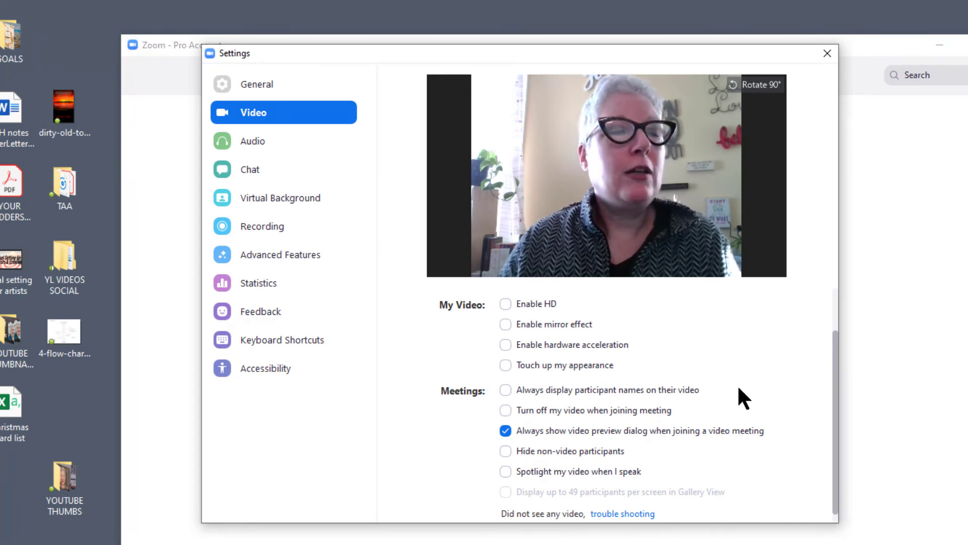
scroll(718, 418, "up", 1)
scroll(717, 411, "up", 1)
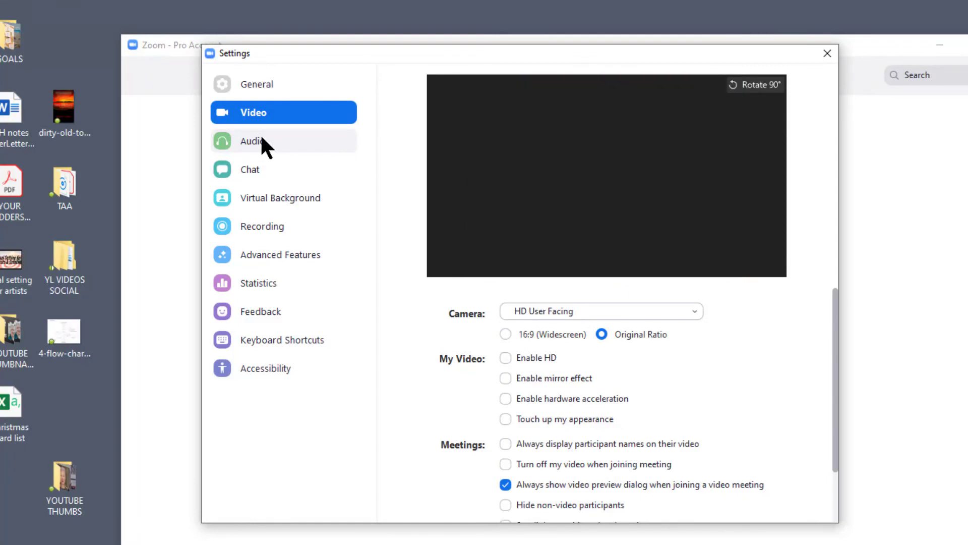
Review the speaker, microphone and joining options in the audio settings and the notification options in the chat settings.
left_click(260, 137)
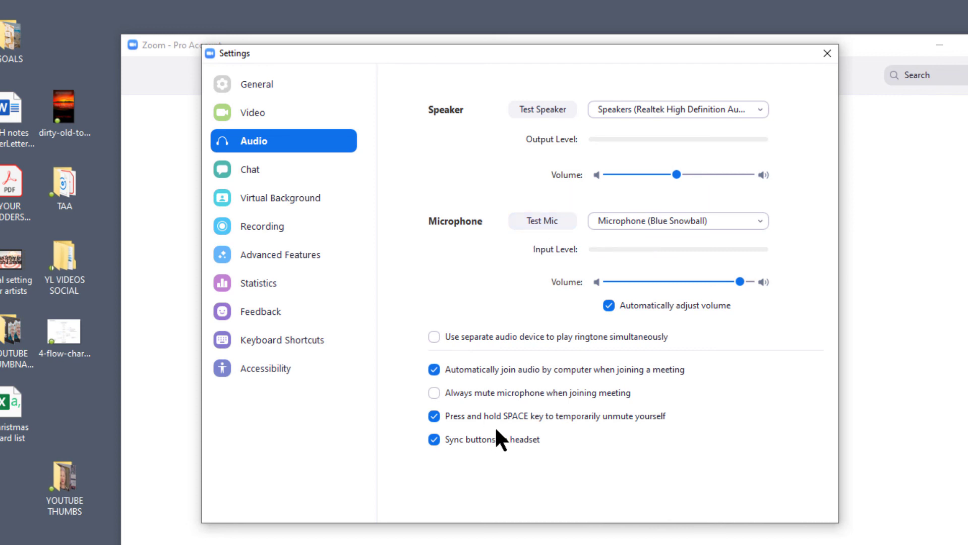
left_click(238, 162)
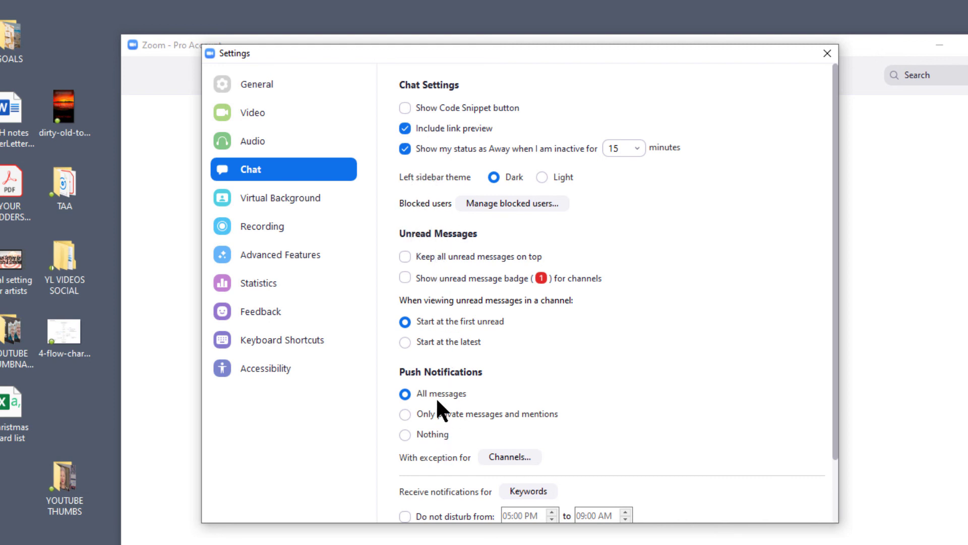
scroll(539, 391, "down", 1)
scroll(540, 391, "down", 1)
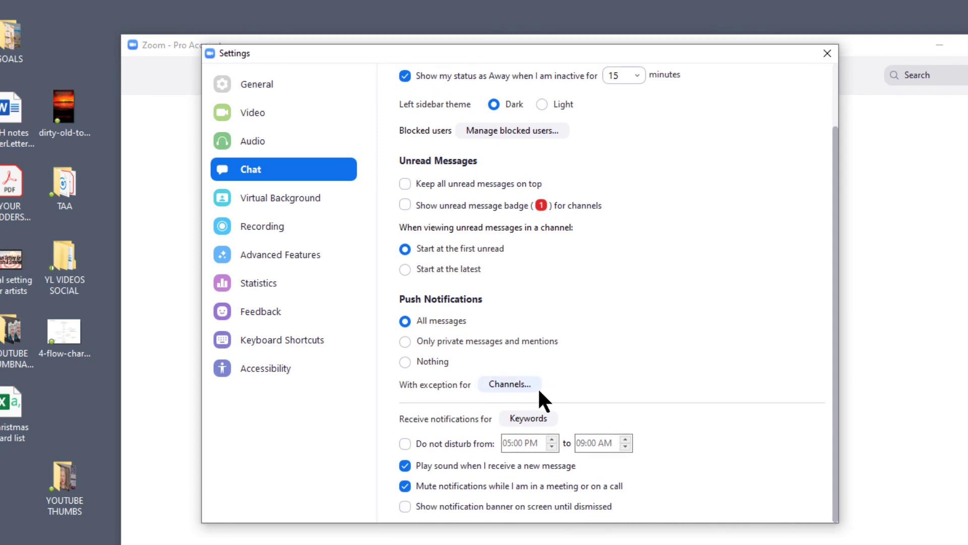
scroll(539, 391, "up", 1)
scroll(539, 391, "up", 1)
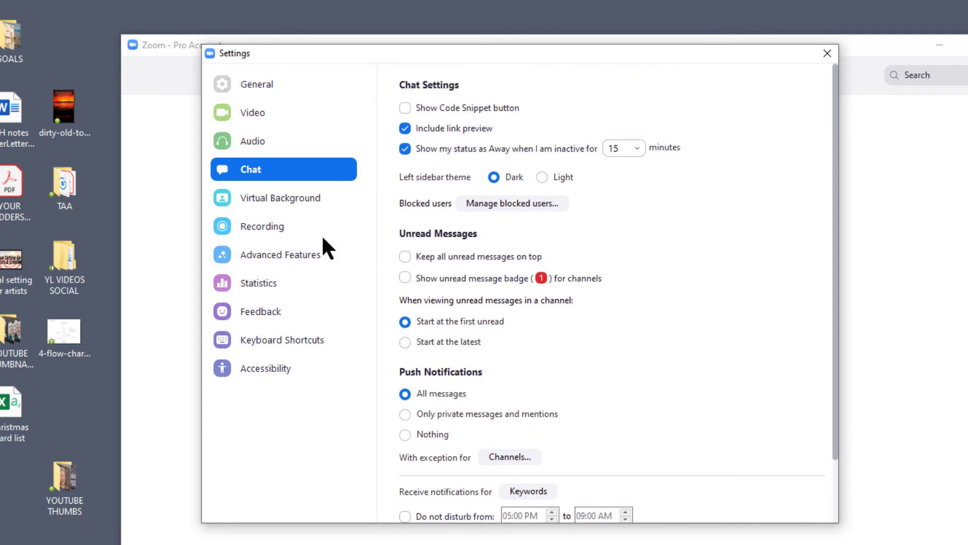
Try the bridge image as the virtual background and decline the Smart Background Plug-in download.
left_click(297, 202)
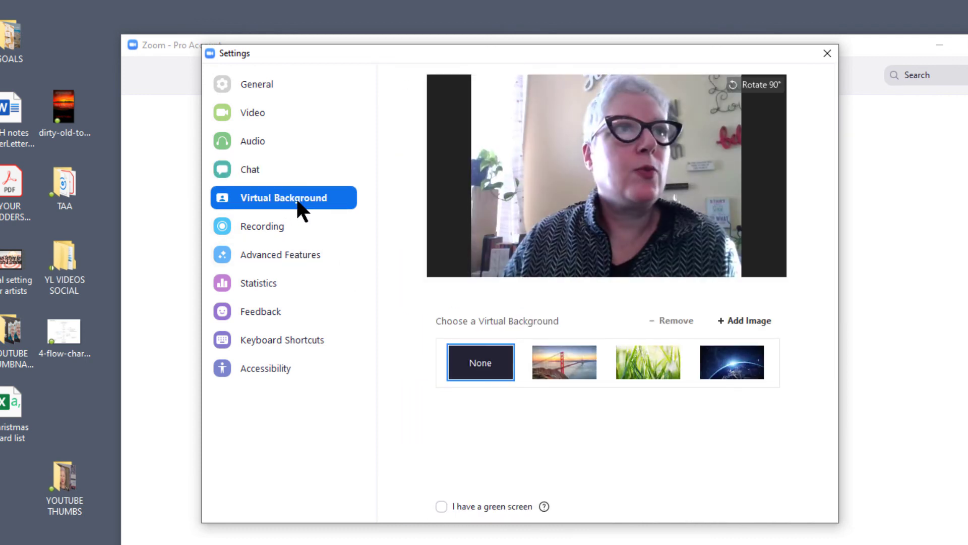
left_click(559, 370)
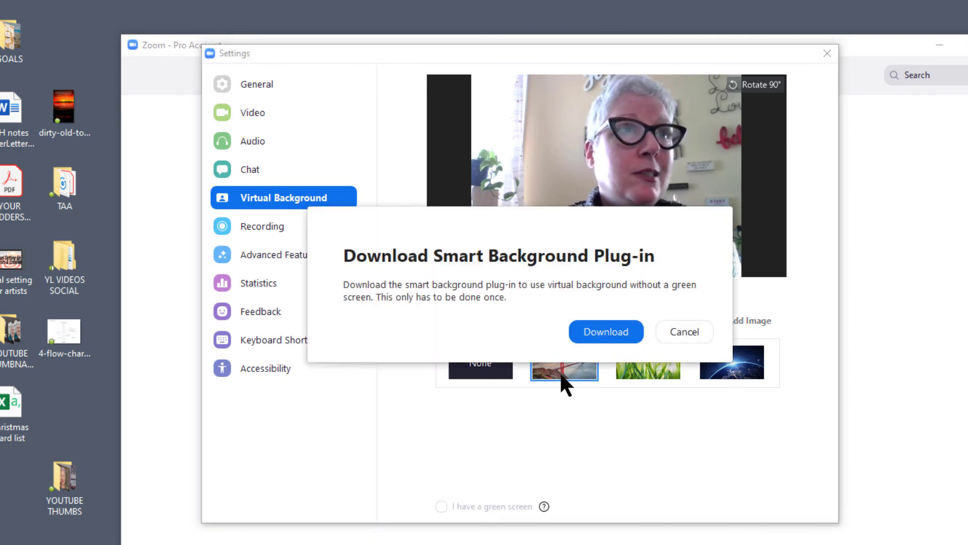
left_click(692, 328)
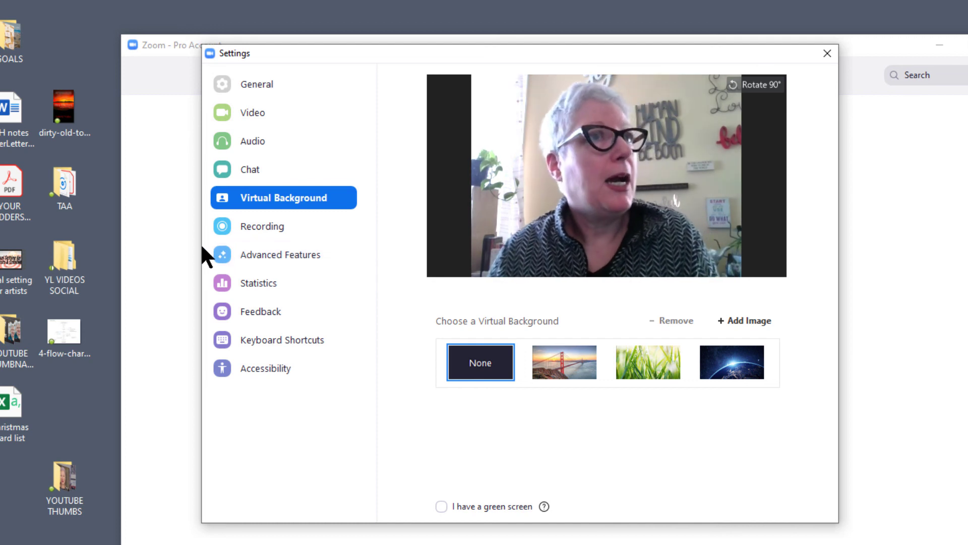
Review the local and cloud recording settings, recheck the video and audio settings, and close the Settings window.
left_click(277, 225)
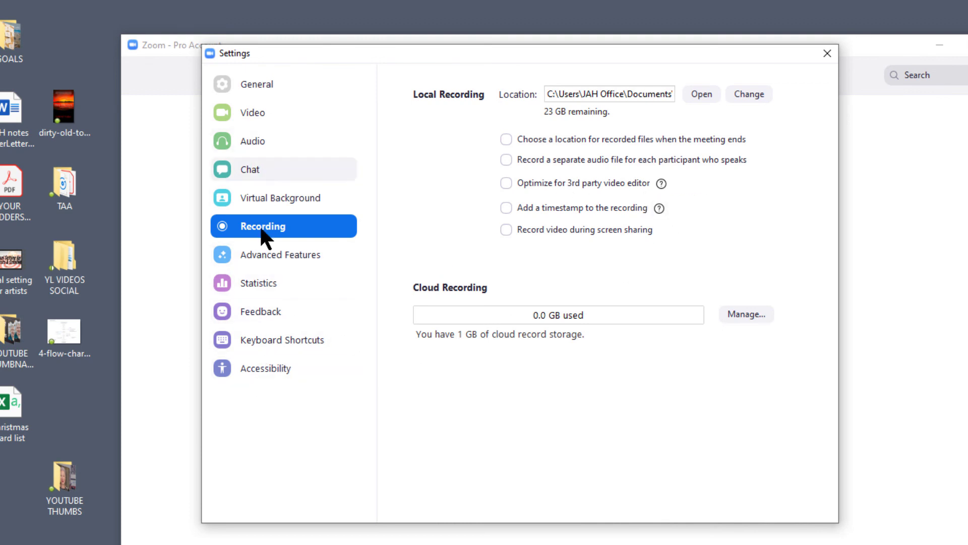
left_click(247, 116)
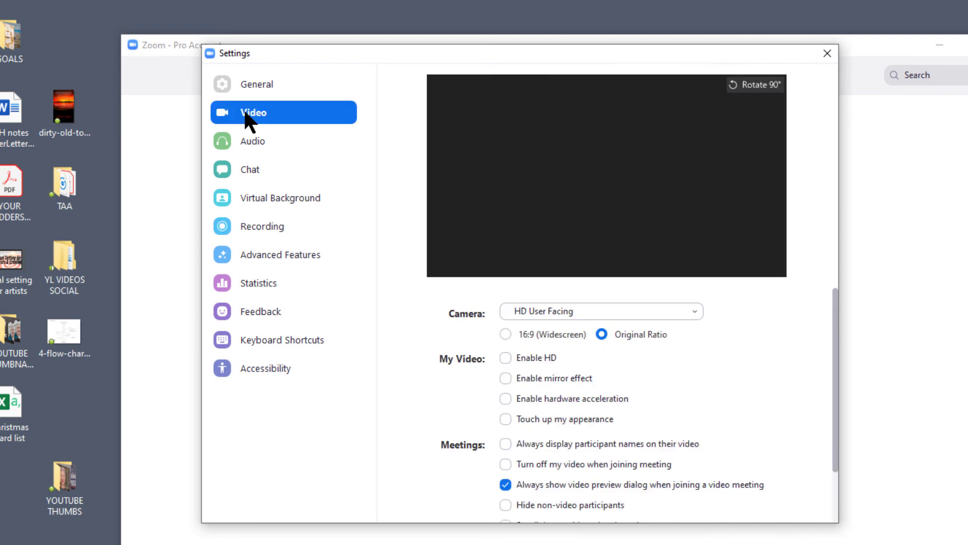
left_click(243, 148)
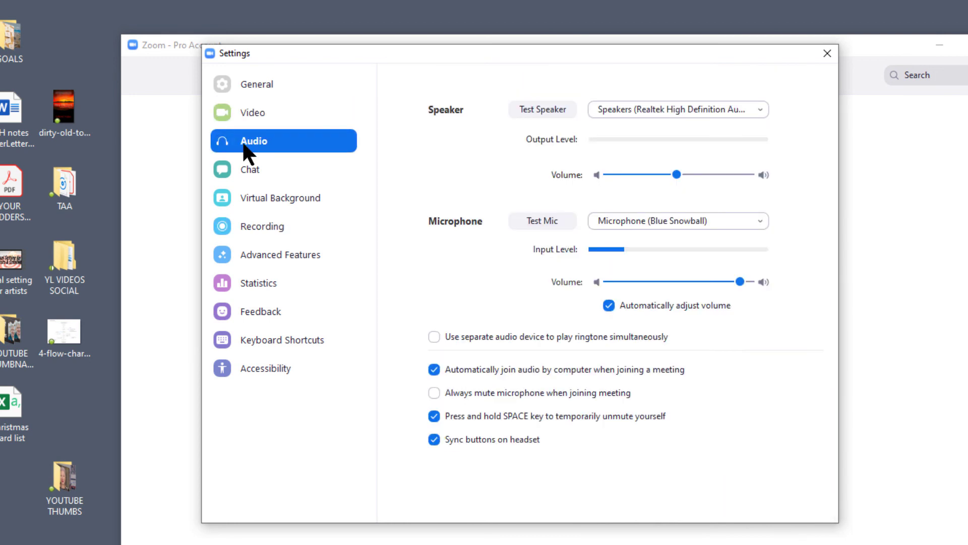
left_click(827, 53)
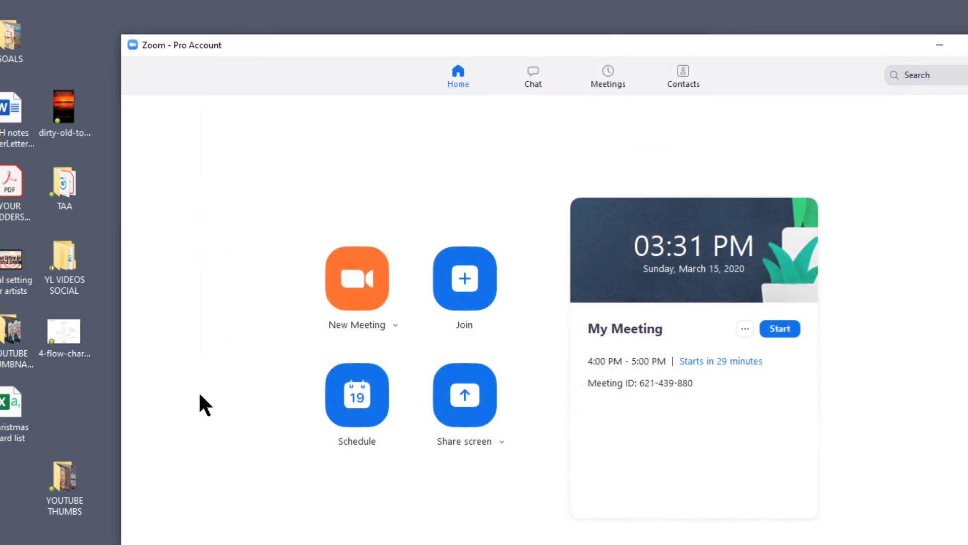